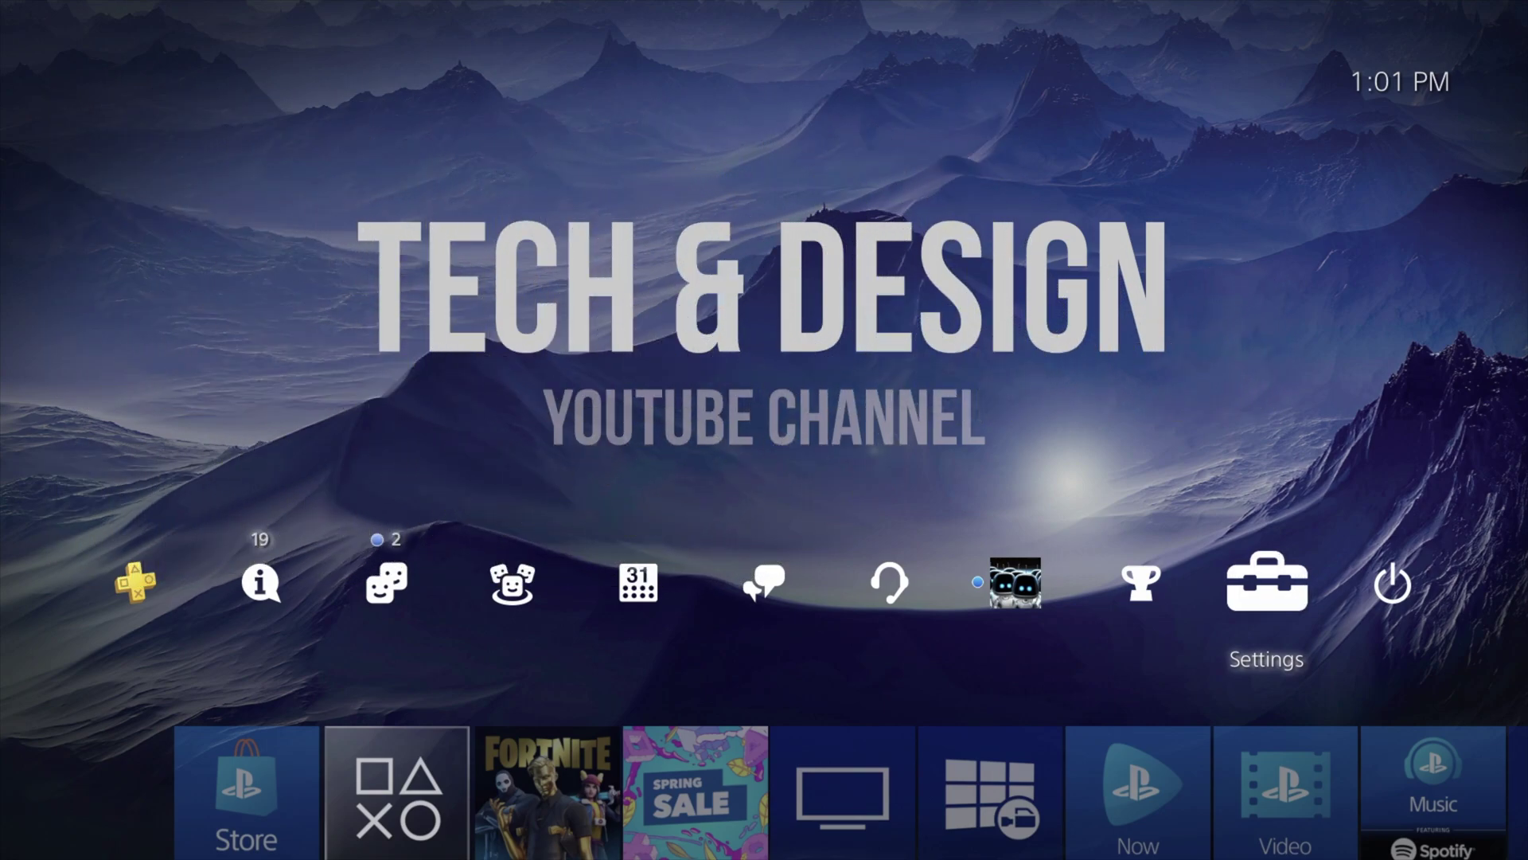
Open the Themes section of the PS4 Settings menu
{"action": "key", "text": "Left"}
{"action": "key", "text": "Right"}
{"action": "key", "text": "Return"}
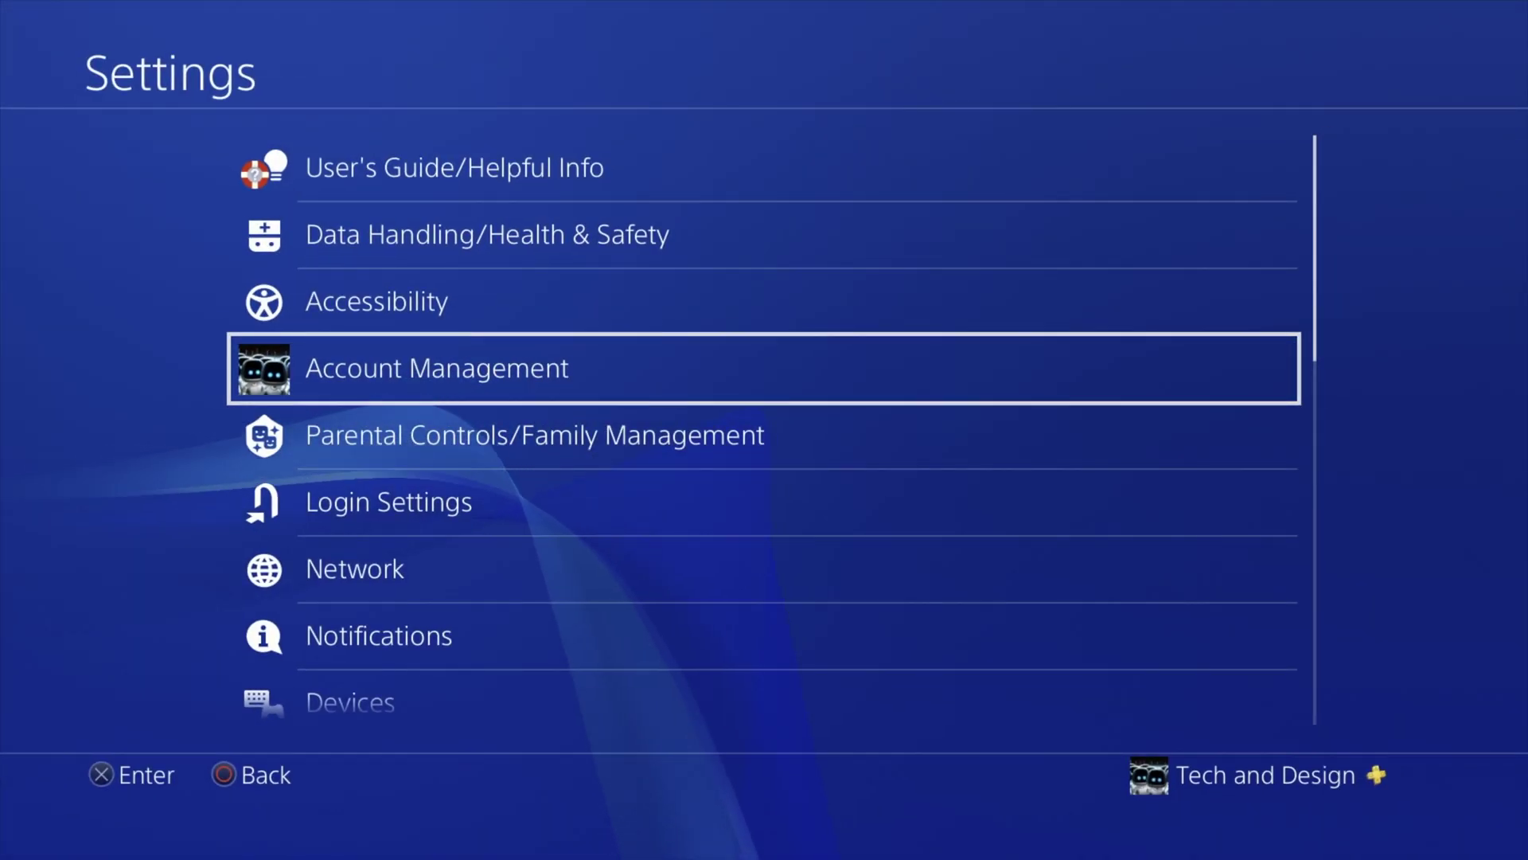
{"action": "key", "text": "Down"}
{"action": "key", "text": "Down"}
{"action": "key", "text": "Down"}
{"action": "key", "text": "Down"}
{"action": "key", "text": "Down"}
{"action": "key", "text": "Down"}
{"action": "key", "text": "Down"}
{"action": "key", "text": "Down"}
{"action": "key", "text": "Up"}
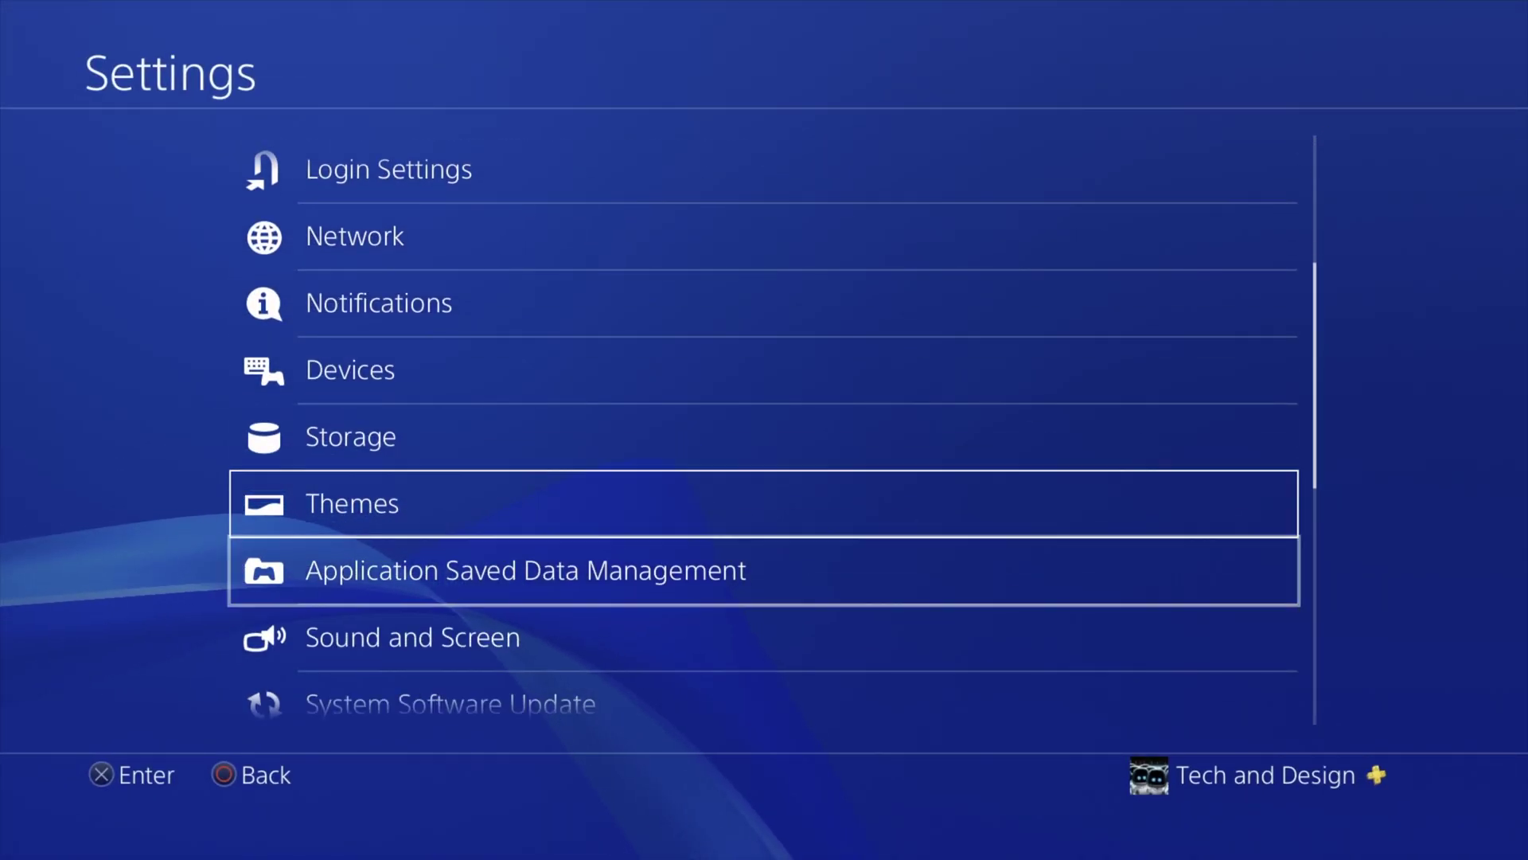
{"action": "key", "text": "Return"}
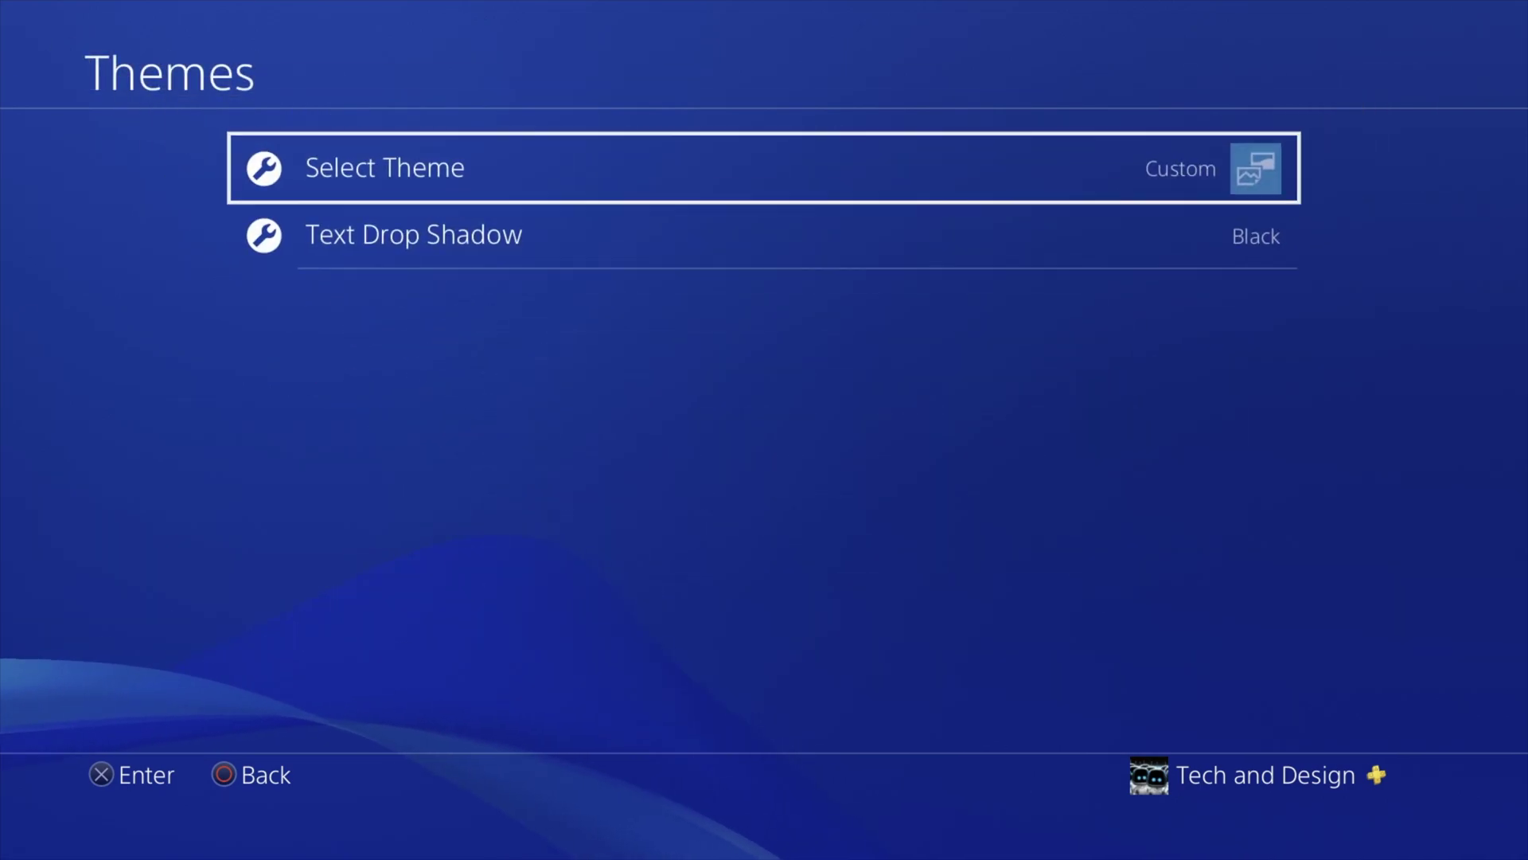
Pick the Custom theme in Select Theme to begin its image setup
{"action": "key", "text": "Return"}
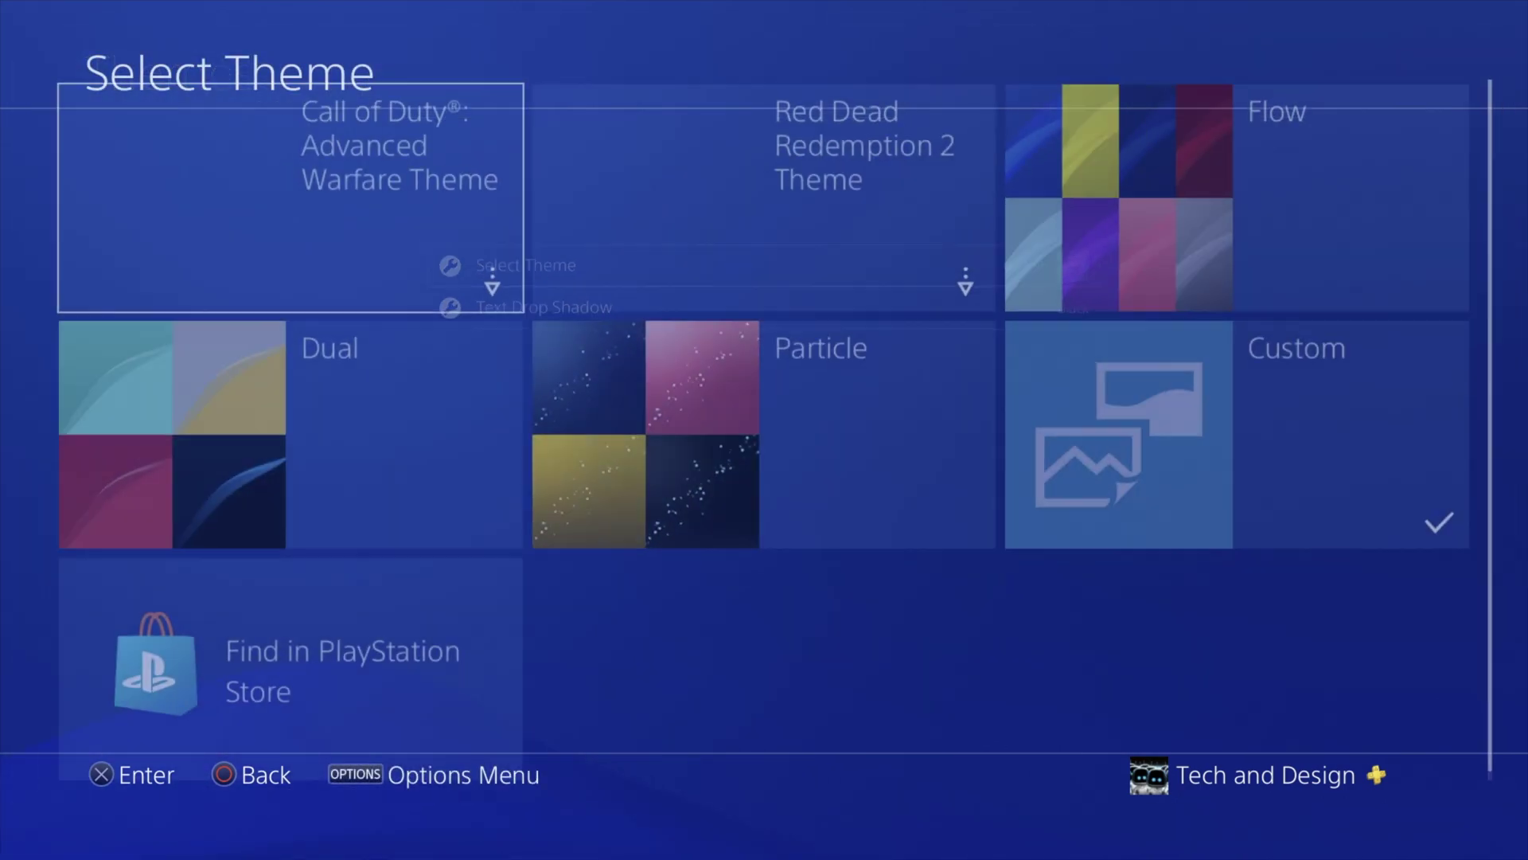
{"action": "key", "text": "Right"}
{"action": "key", "text": "Down"}
{"action": "key", "text": "Right"}
{"action": "key", "text": "Return"}
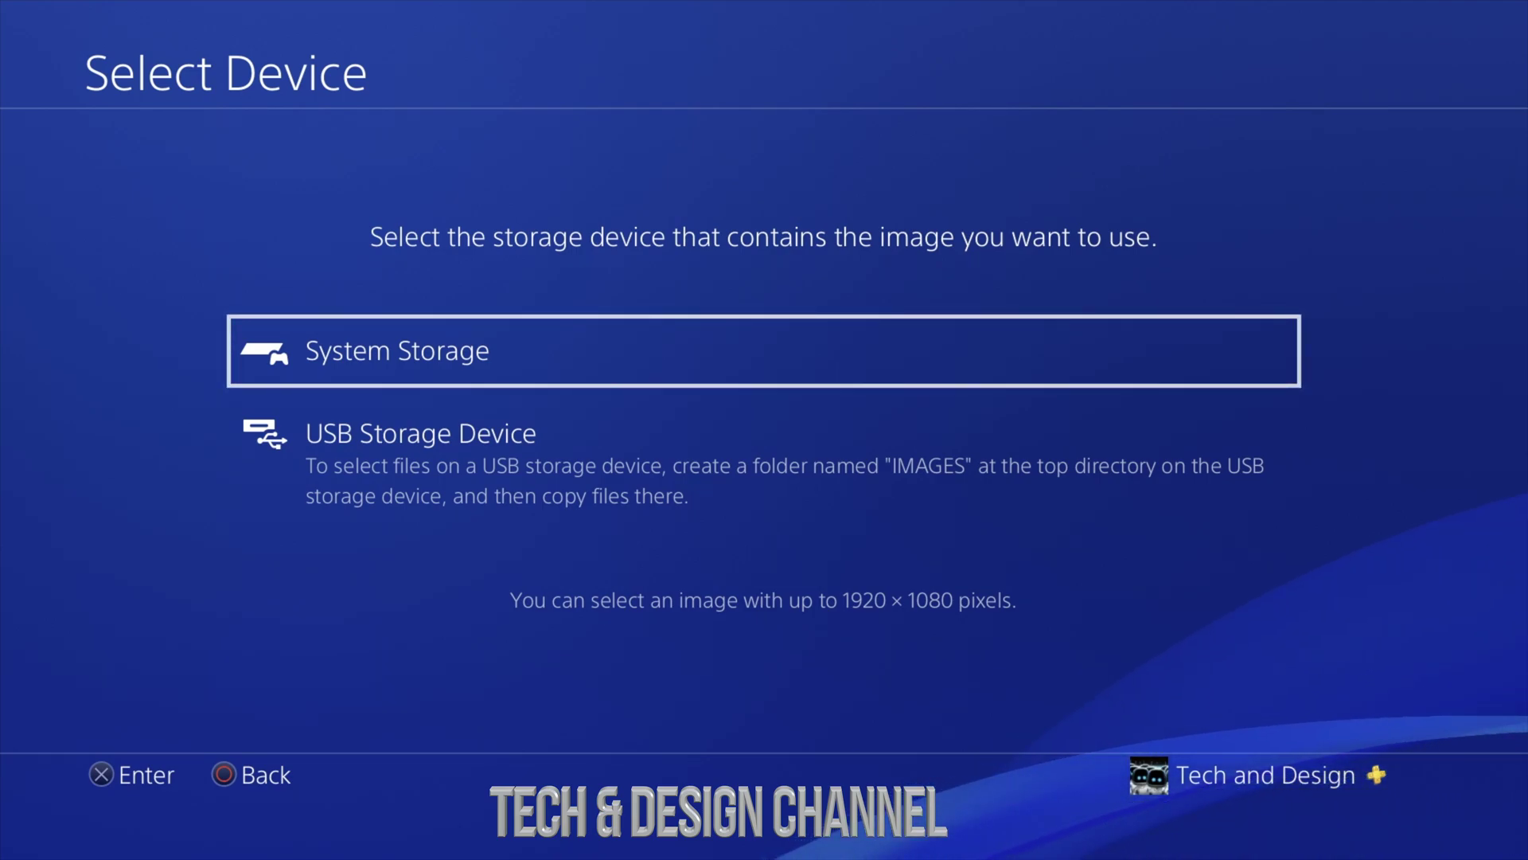
Browse System Storage rather than USB for an image, which finds no screenshots
{"action": "key", "text": "Down"}
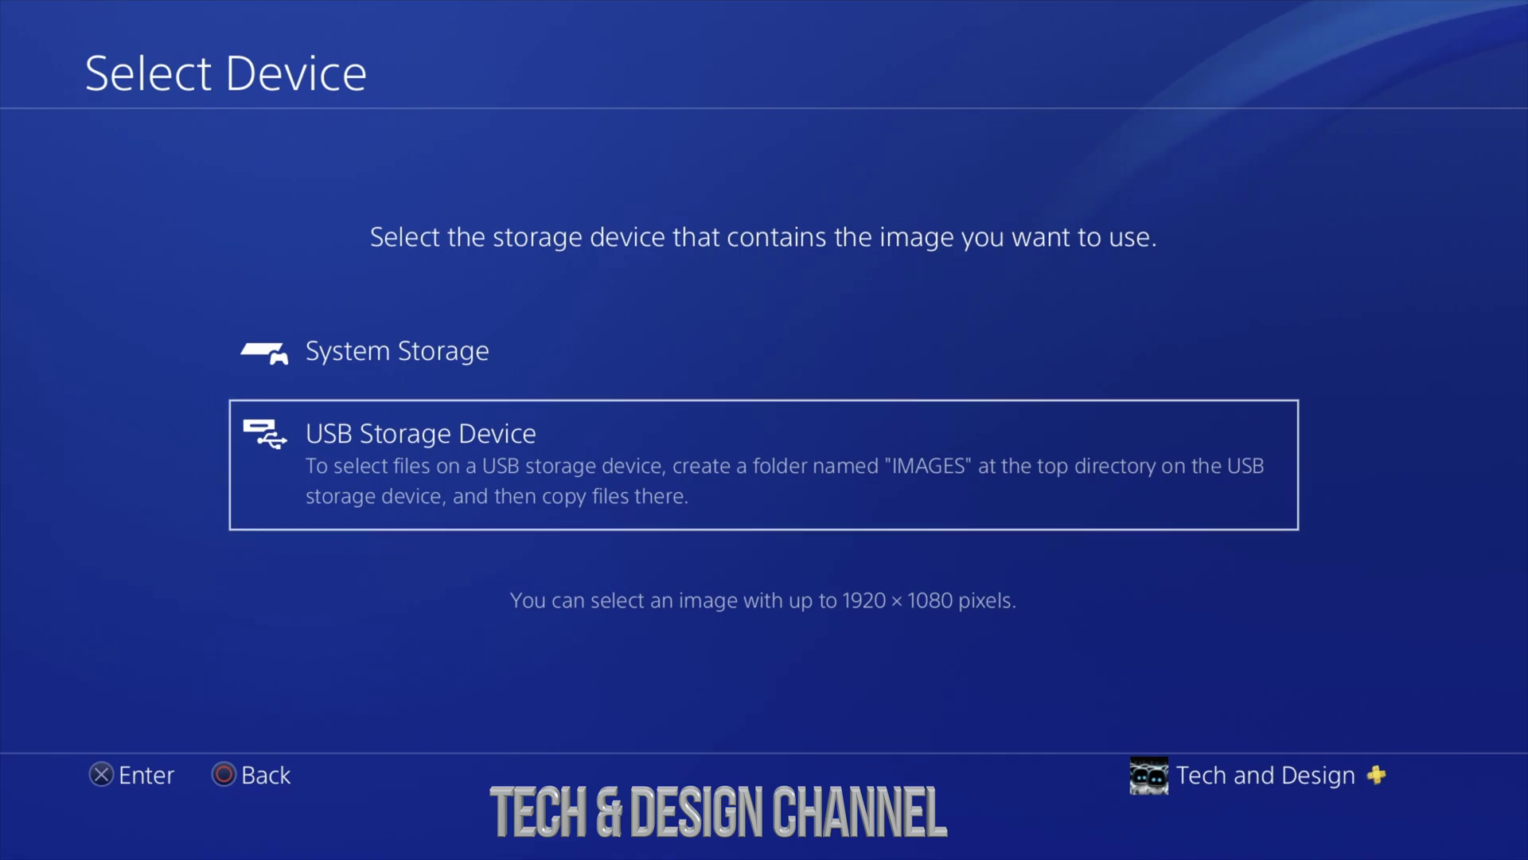
{"action": "key", "text": "Up"}
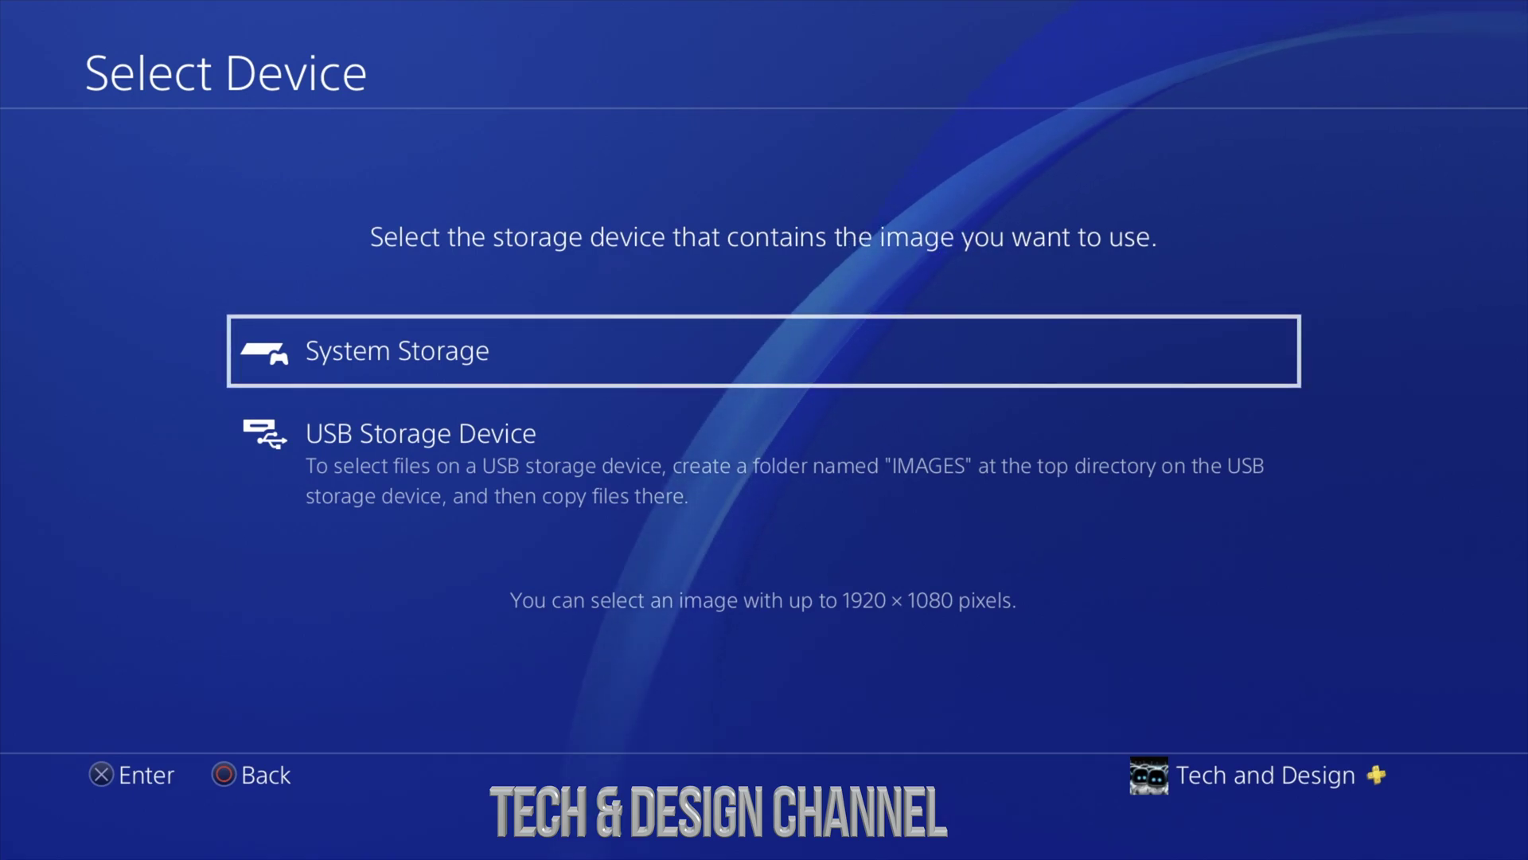
{"action": "key", "text": "Return"}
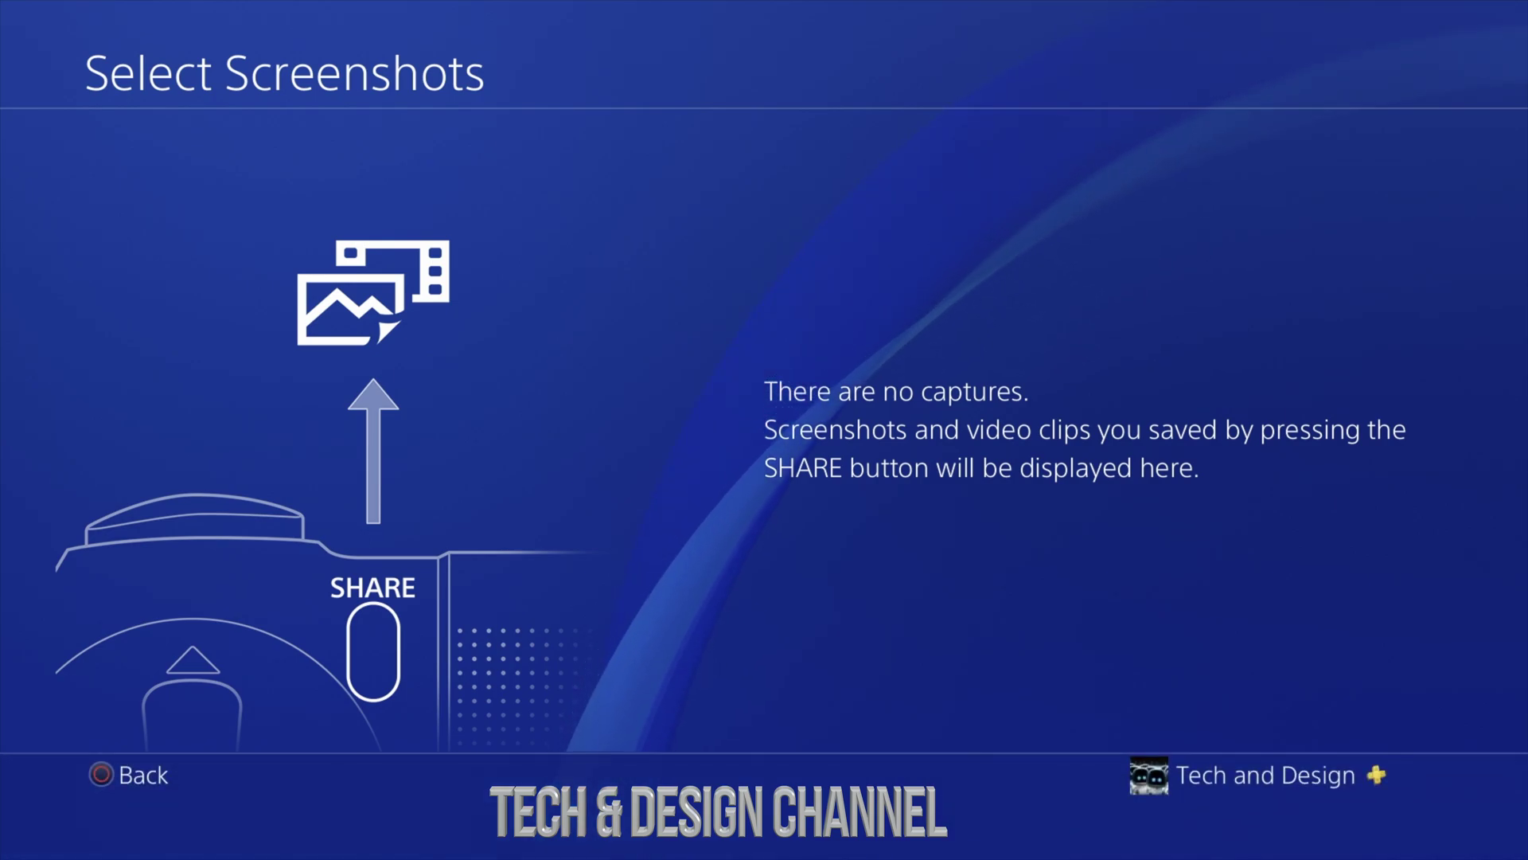
Back out of the empty Select Screenshots list to Select Device
{"action": "key", "text": "Escape"}
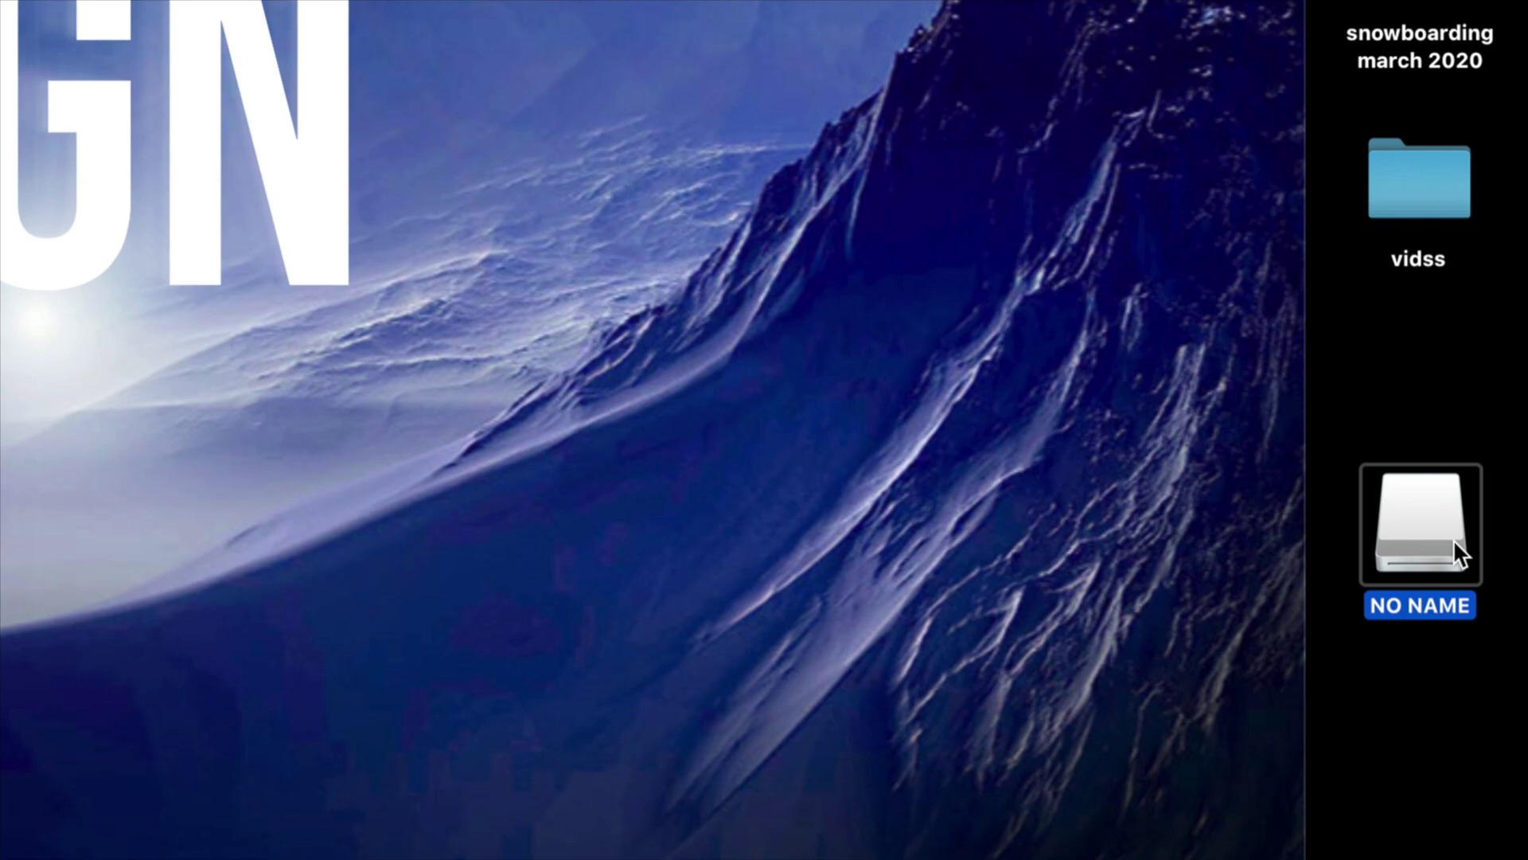
Open the NO NAME USB drive and position its window mid-screen
{"action": "double_click", "coordinate": [1453, 538]}
{"action": "left_click_drag", "start_coordinate": [899, 33], "coordinate": [754, 253]}
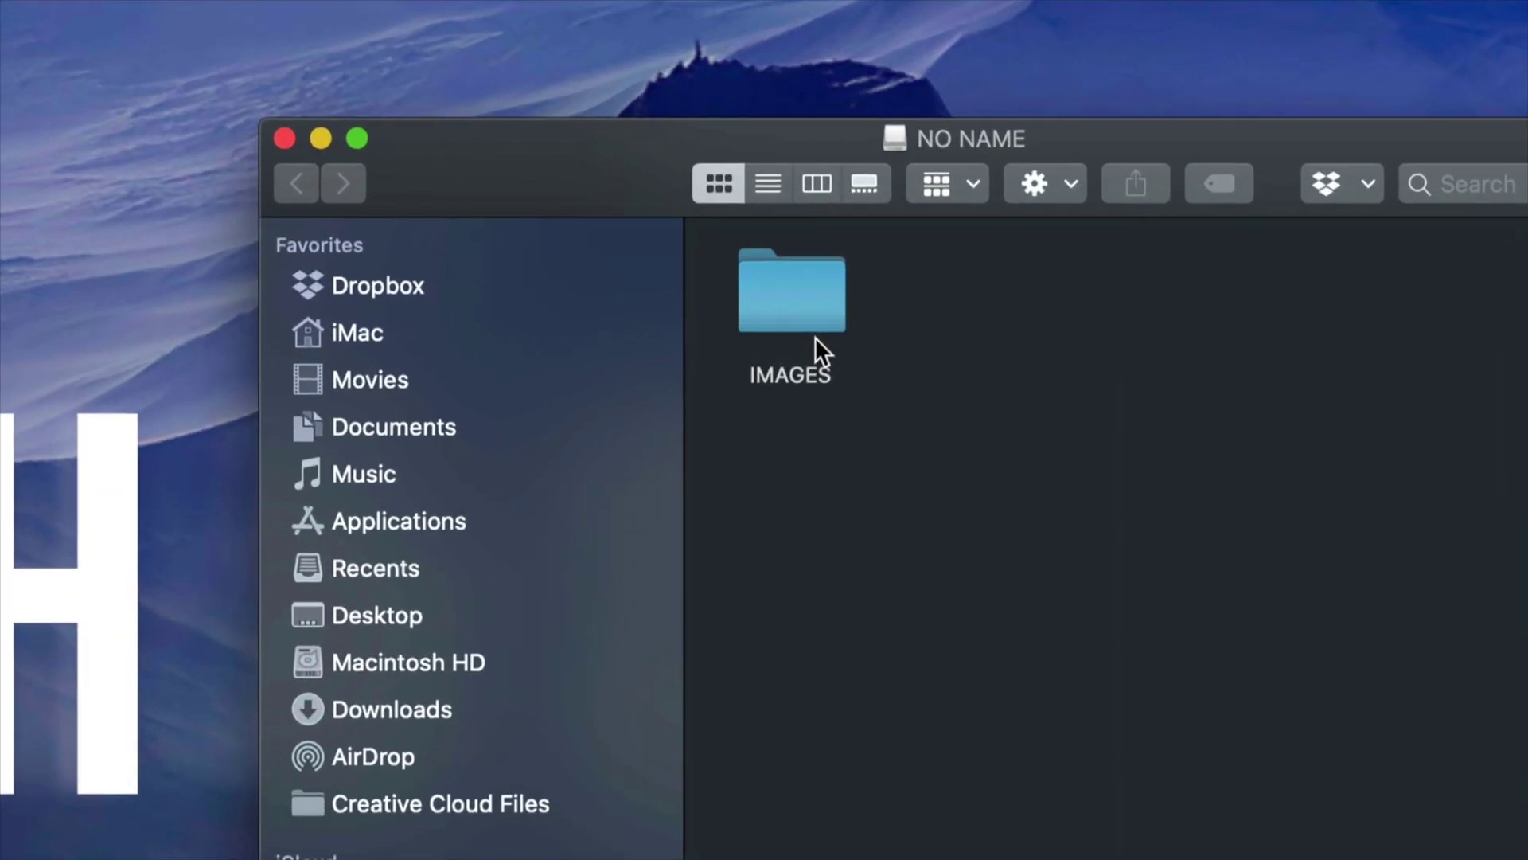
{"action": "left_click", "coordinate": [806, 302]}
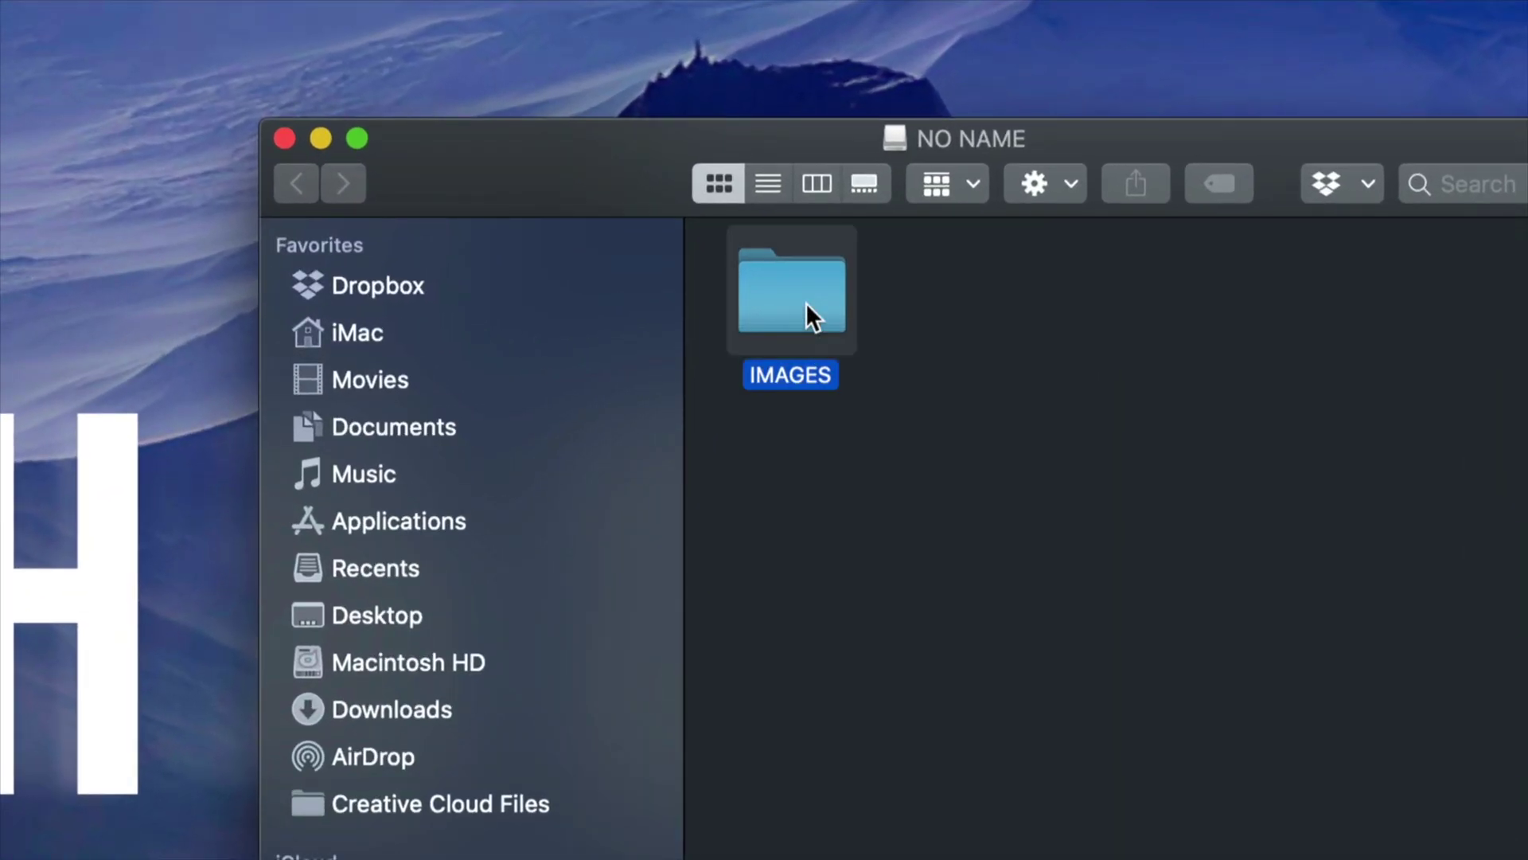
{"action": "left_click_drag", "start_coordinate": [1159, 157], "coordinate": [974, 154]}
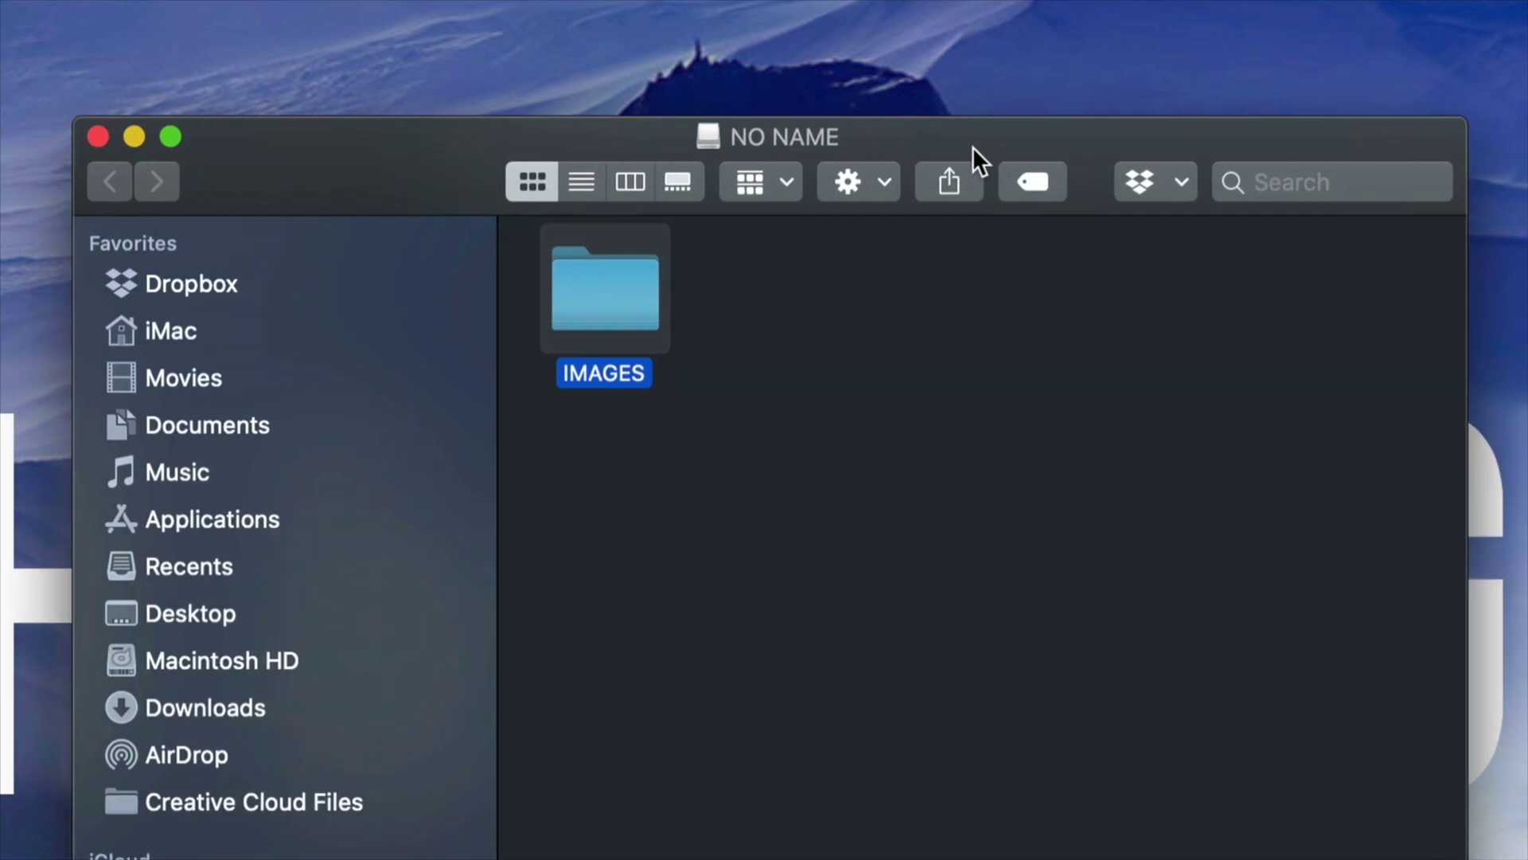
{"action": "left_click", "coordinate": [842, 326]}
Create a new folder named 'images' on the drive, then select the IMAGES folder
{"action": "right_click", "coordinate": [842, 326]}
{"action": "left_click", "coordinate": [873, 340]}
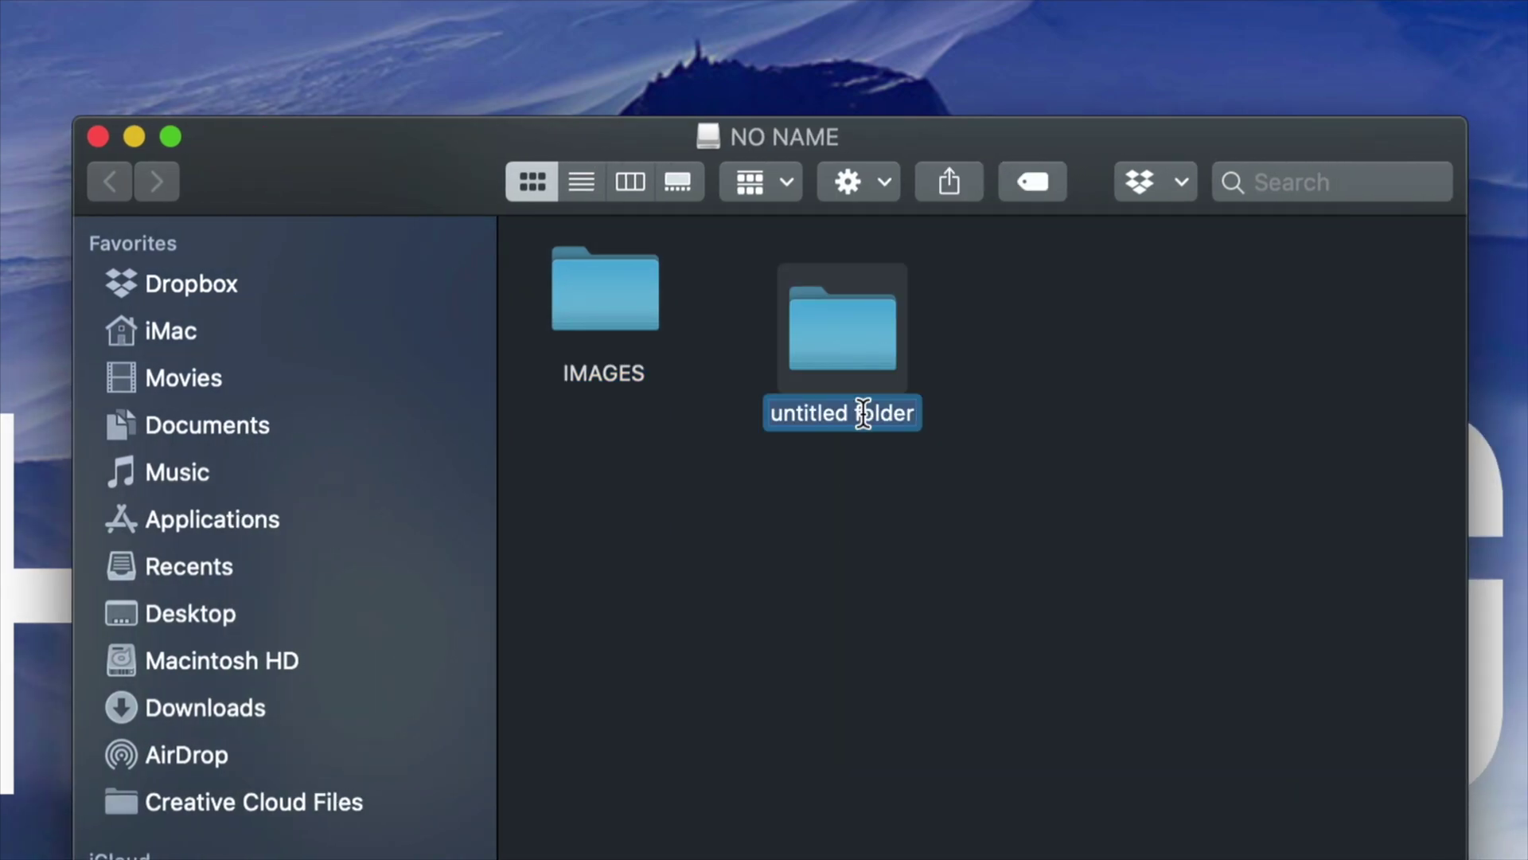
{"action": "type", "text": "images"}
{"action": "key", "text": "Return"}
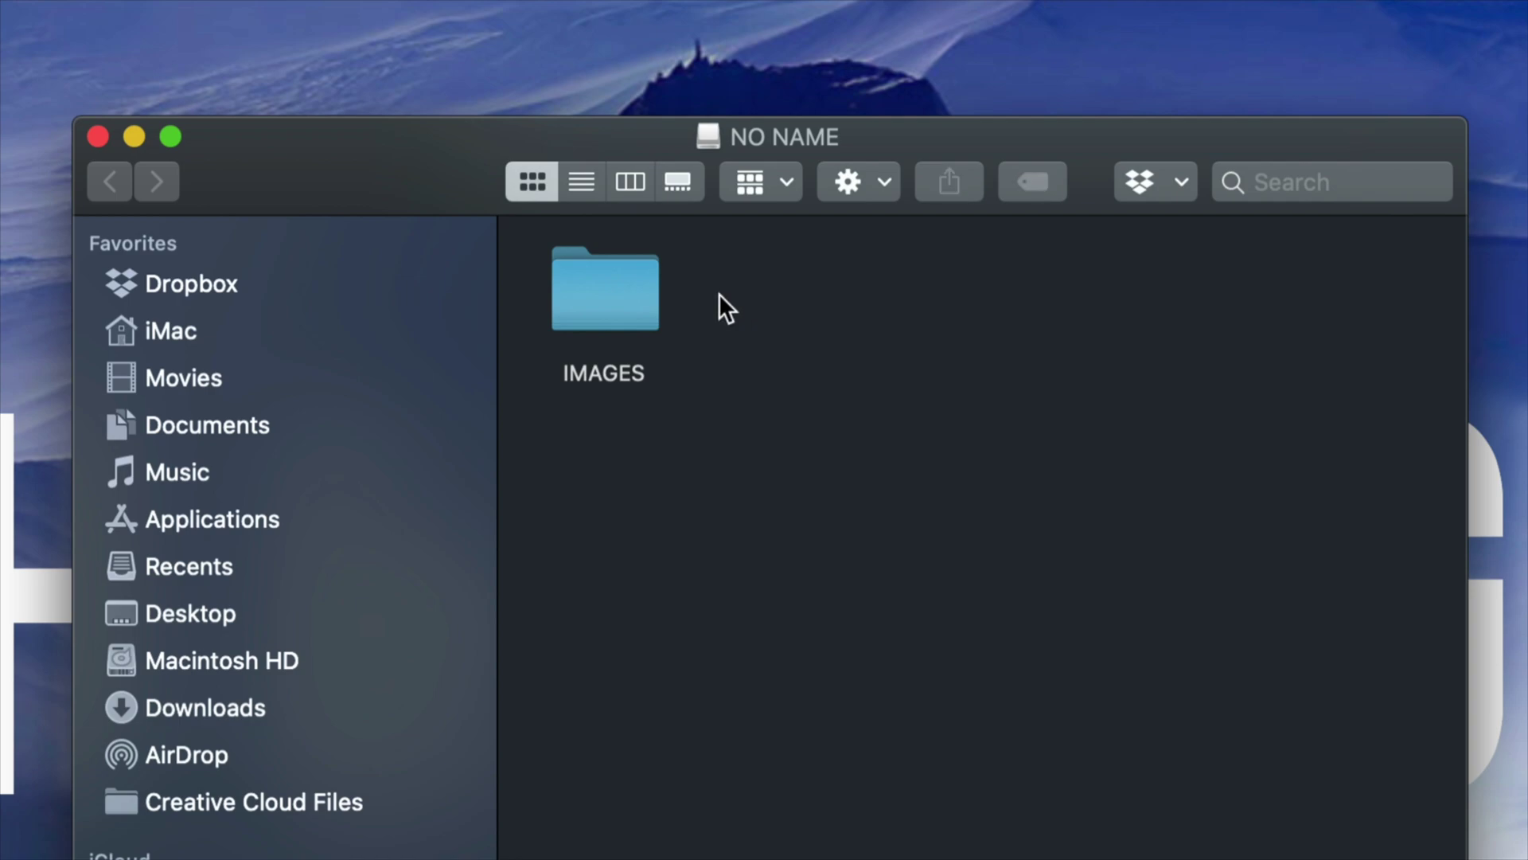
{"action": "left_click", "coordinate": [622, 292]}
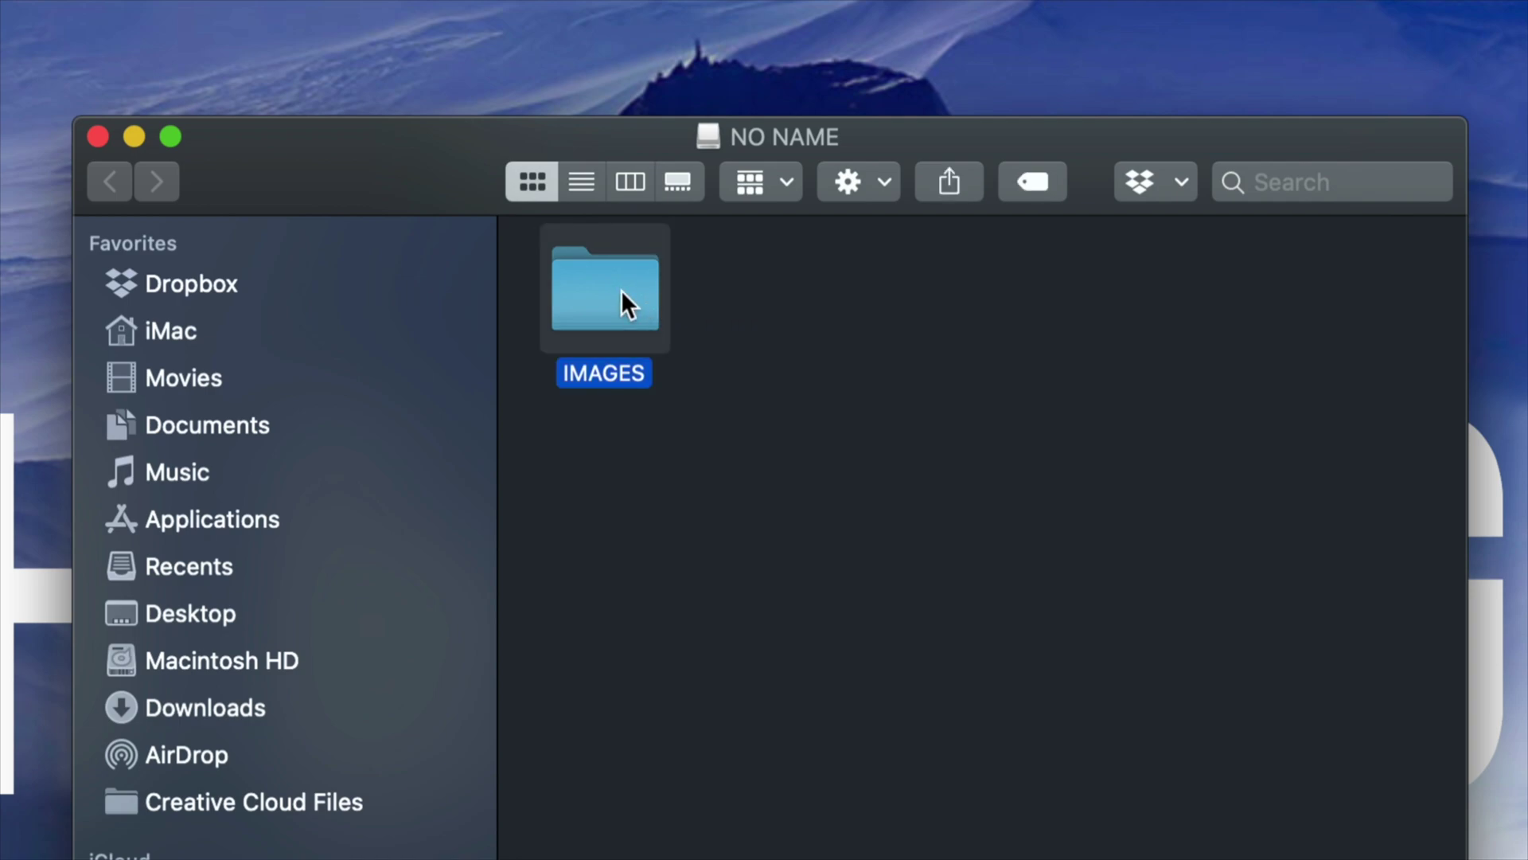
Show Get Info for tech&design_ps4_backgorund.png inside IMAGES, confirming 1920×1080
{"action": "double_click", "coordinate": [622, 293]}
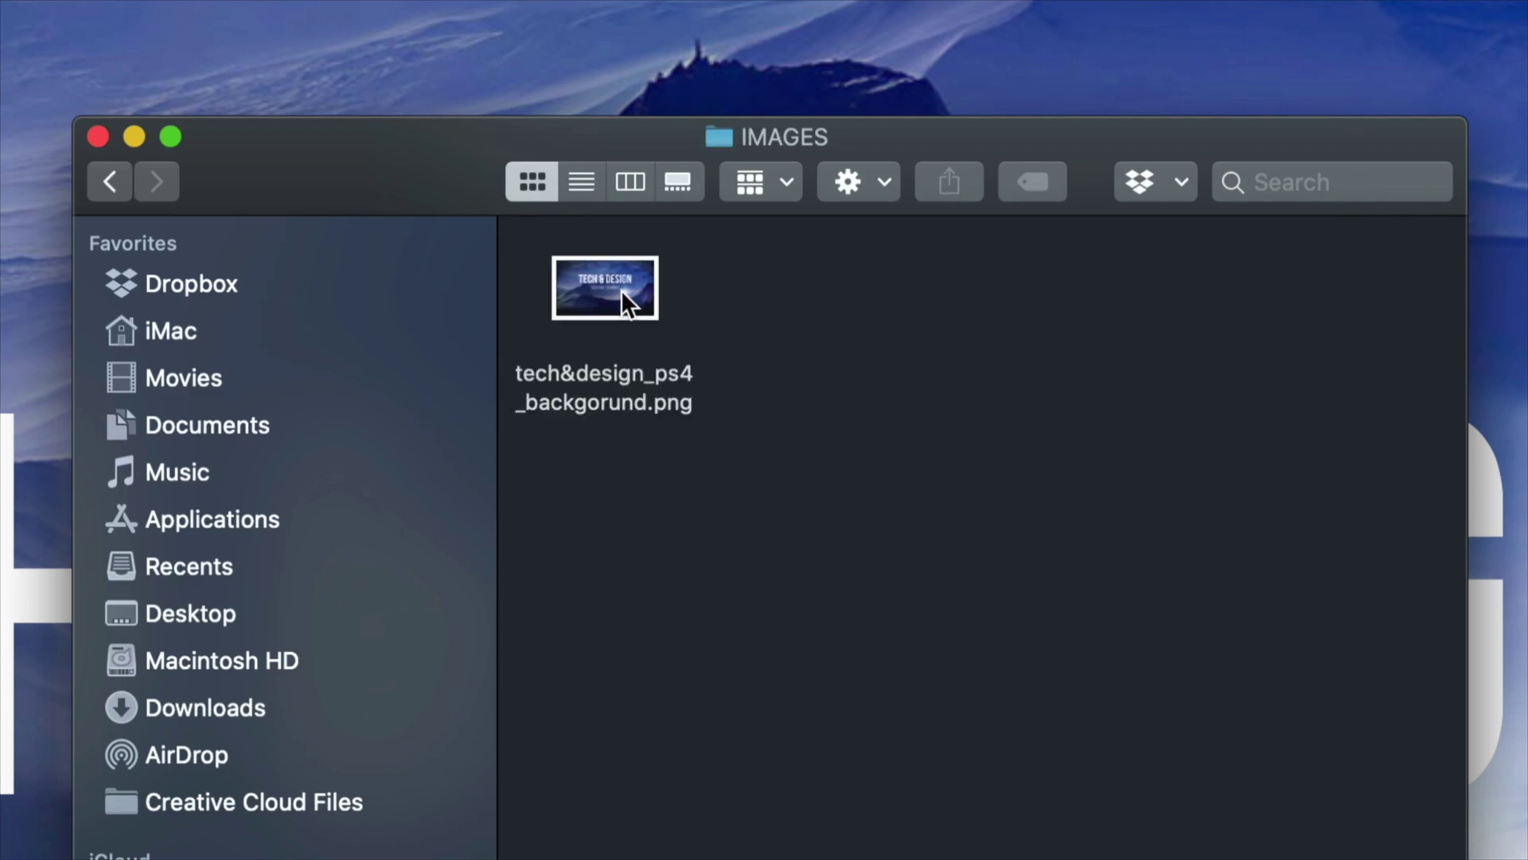
{"action": "left_click", "coordinate": [653, 298]}
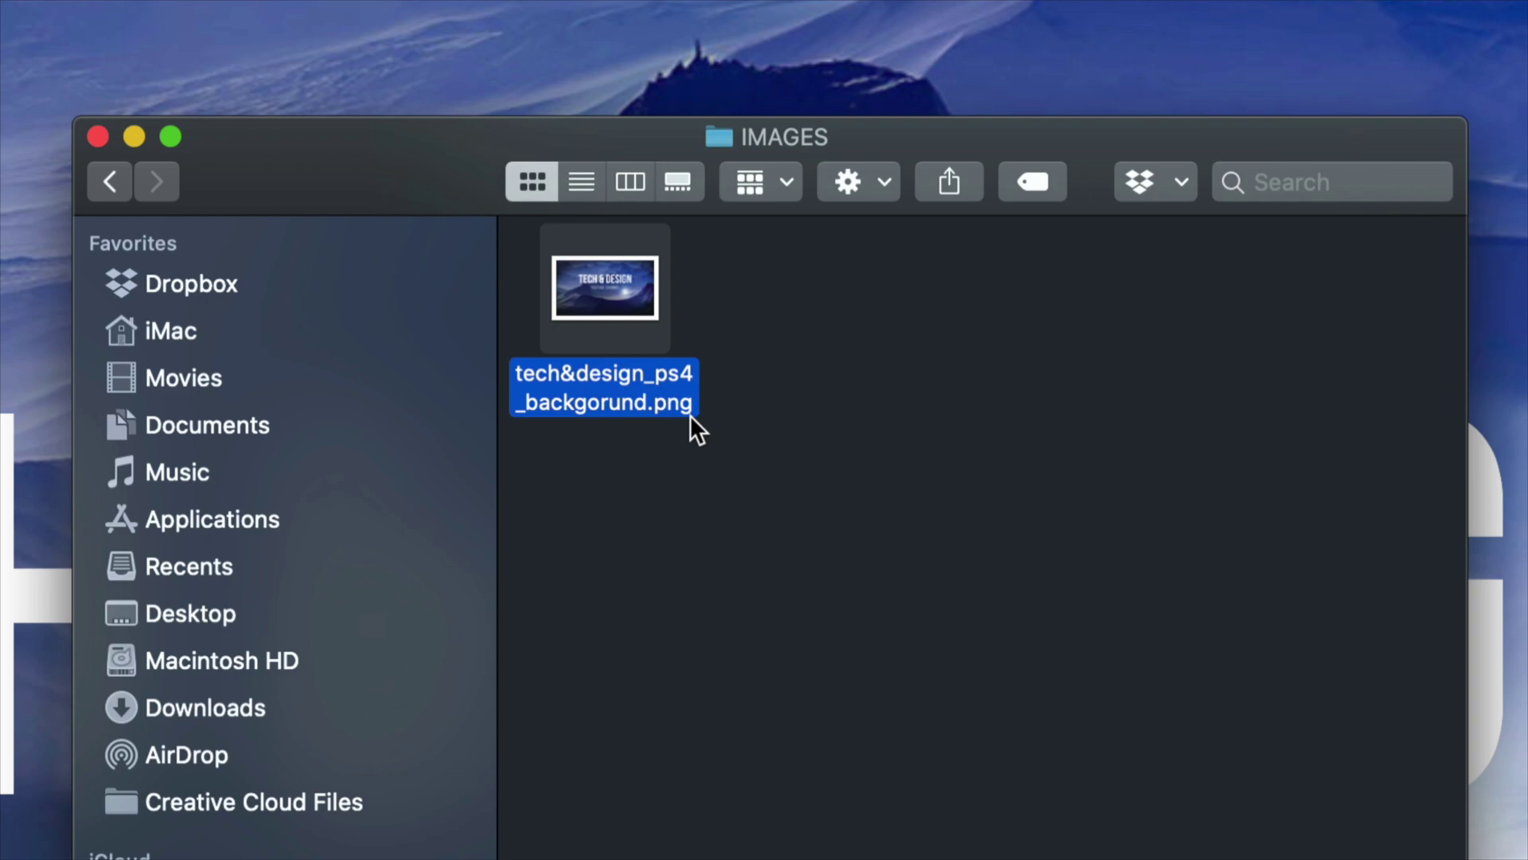
{"action": "right_click", "coordinate": [624, 308]}
{"action": "left_click", "coordinate": [765, 454]}
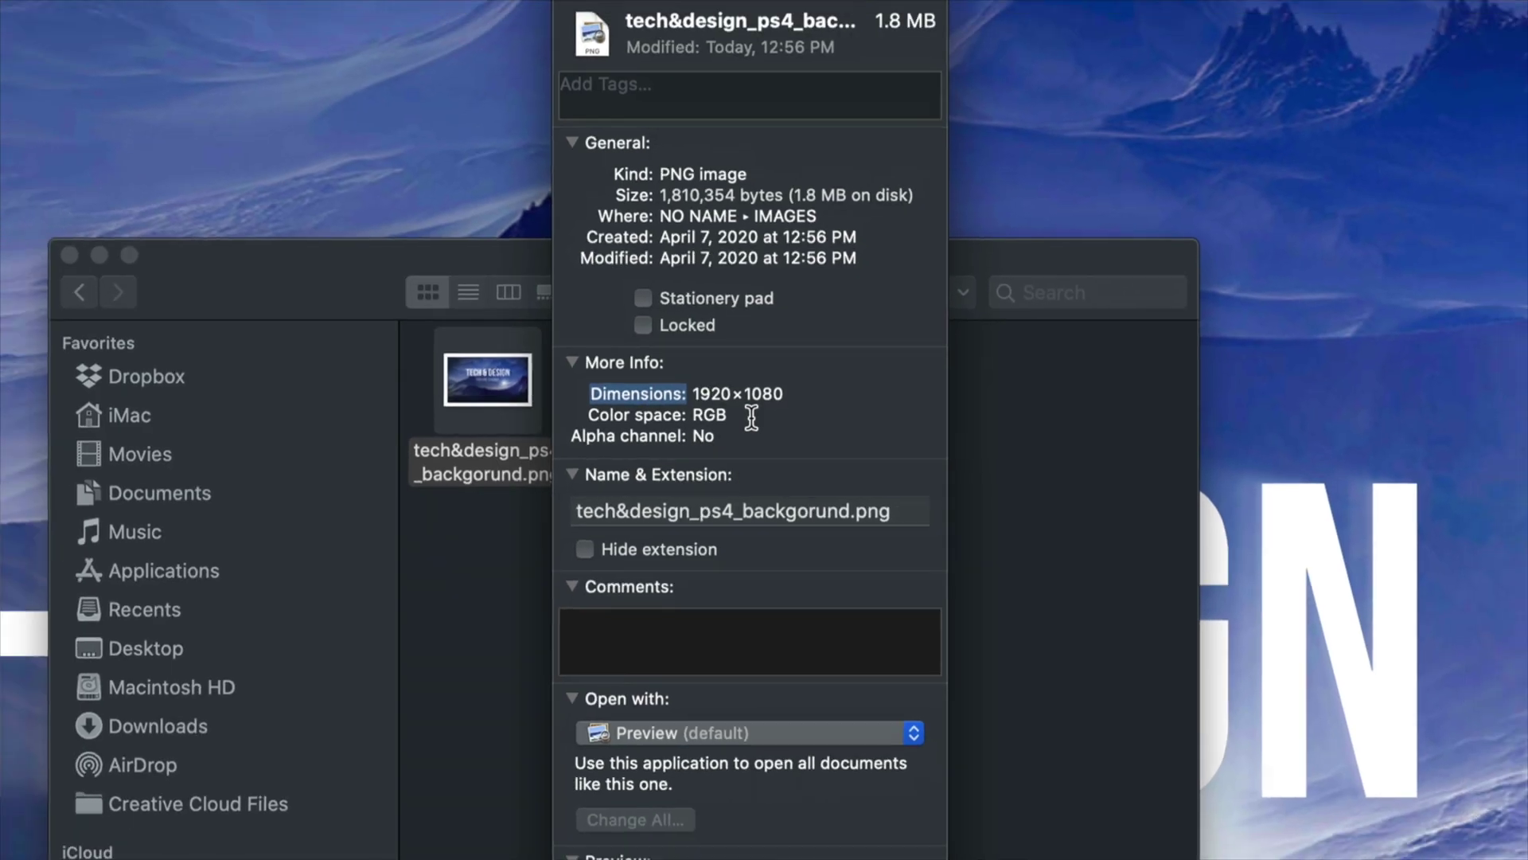
Close the Get Info and Finder windows, then eject the NO NAME drive
{"action": "key", "text": "super+w"}
{"action": "left_click", "coordinate": [69, 255]}
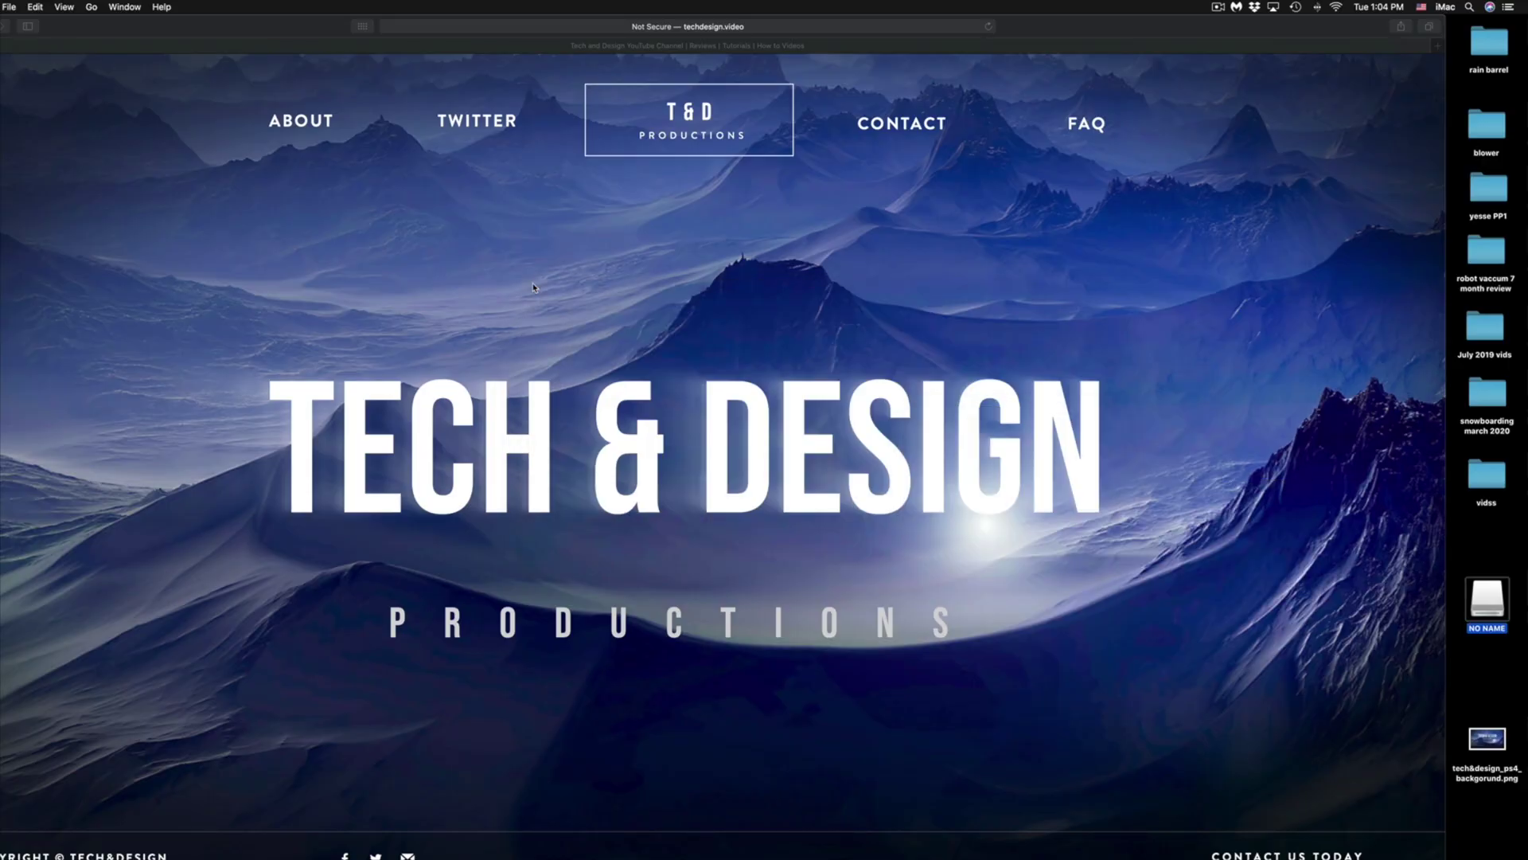
{"action": "right_click", "coordinate": [1494, 602]}
{"action": "left_click", "coordinate": [1422, 625]}
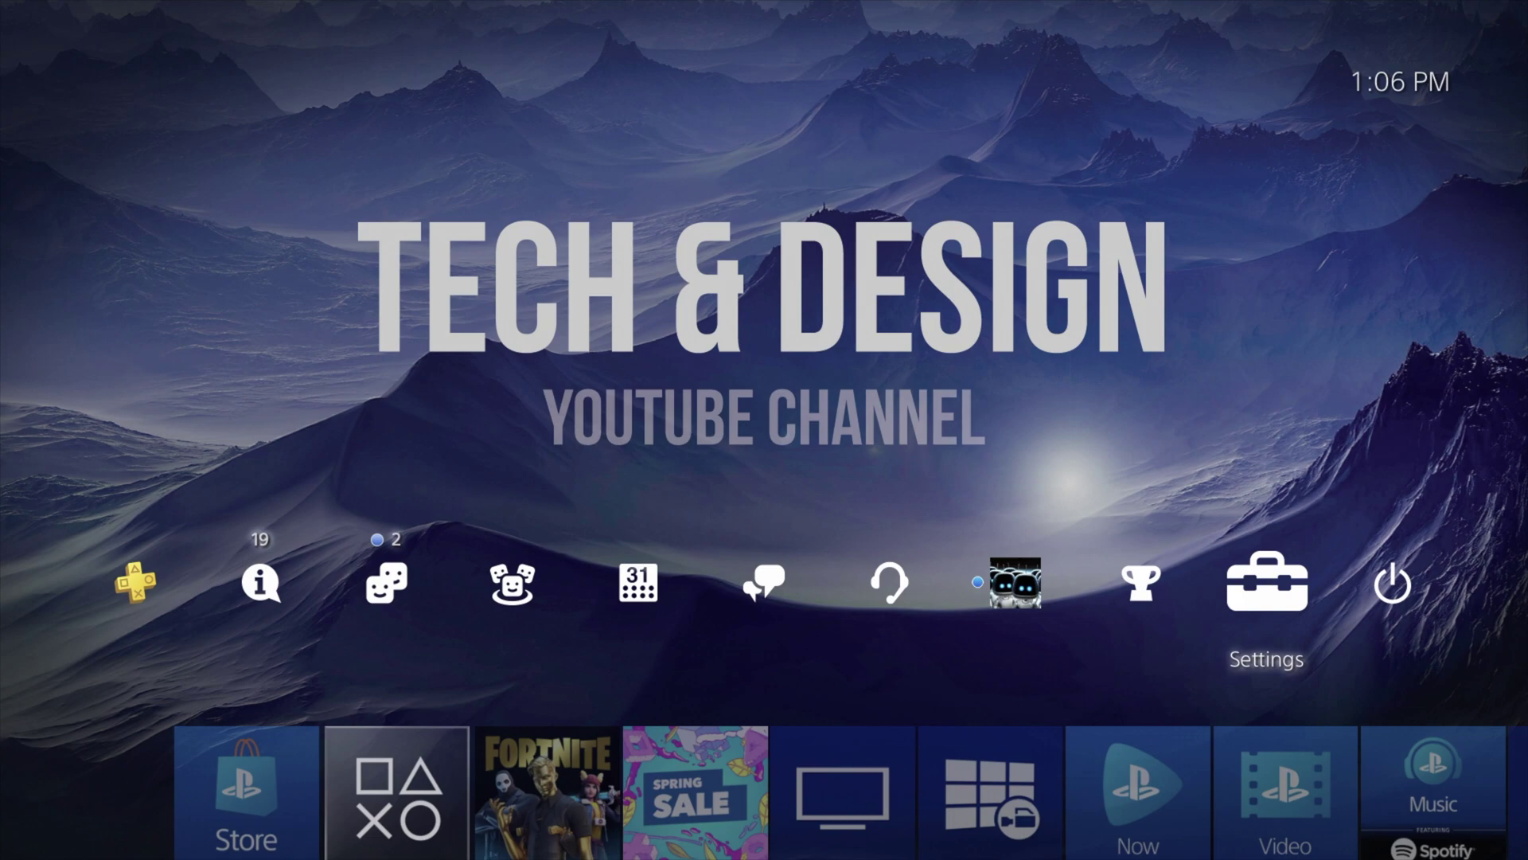
Return to PS4 Settings and open the Themes section
{"action": "key", "text": "Left"}
{"action": "key", "text": "Right"}
{"action": "key", "text": "Left"}
{"action": "key", "text": "Right"}
{"action": "key", "text": "Return"}
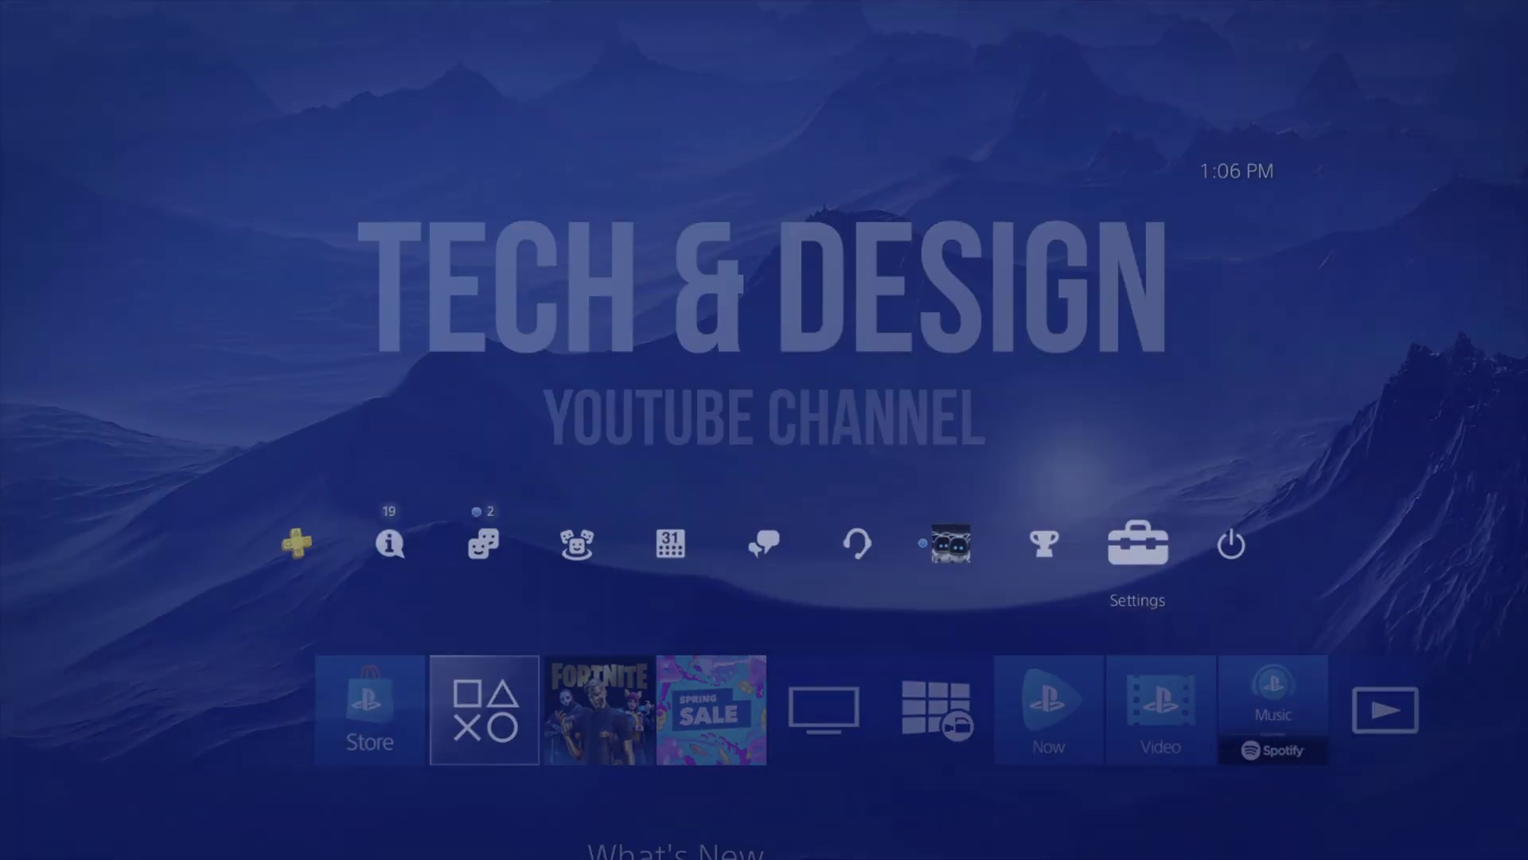
{"action": "key", "text": "Down"}
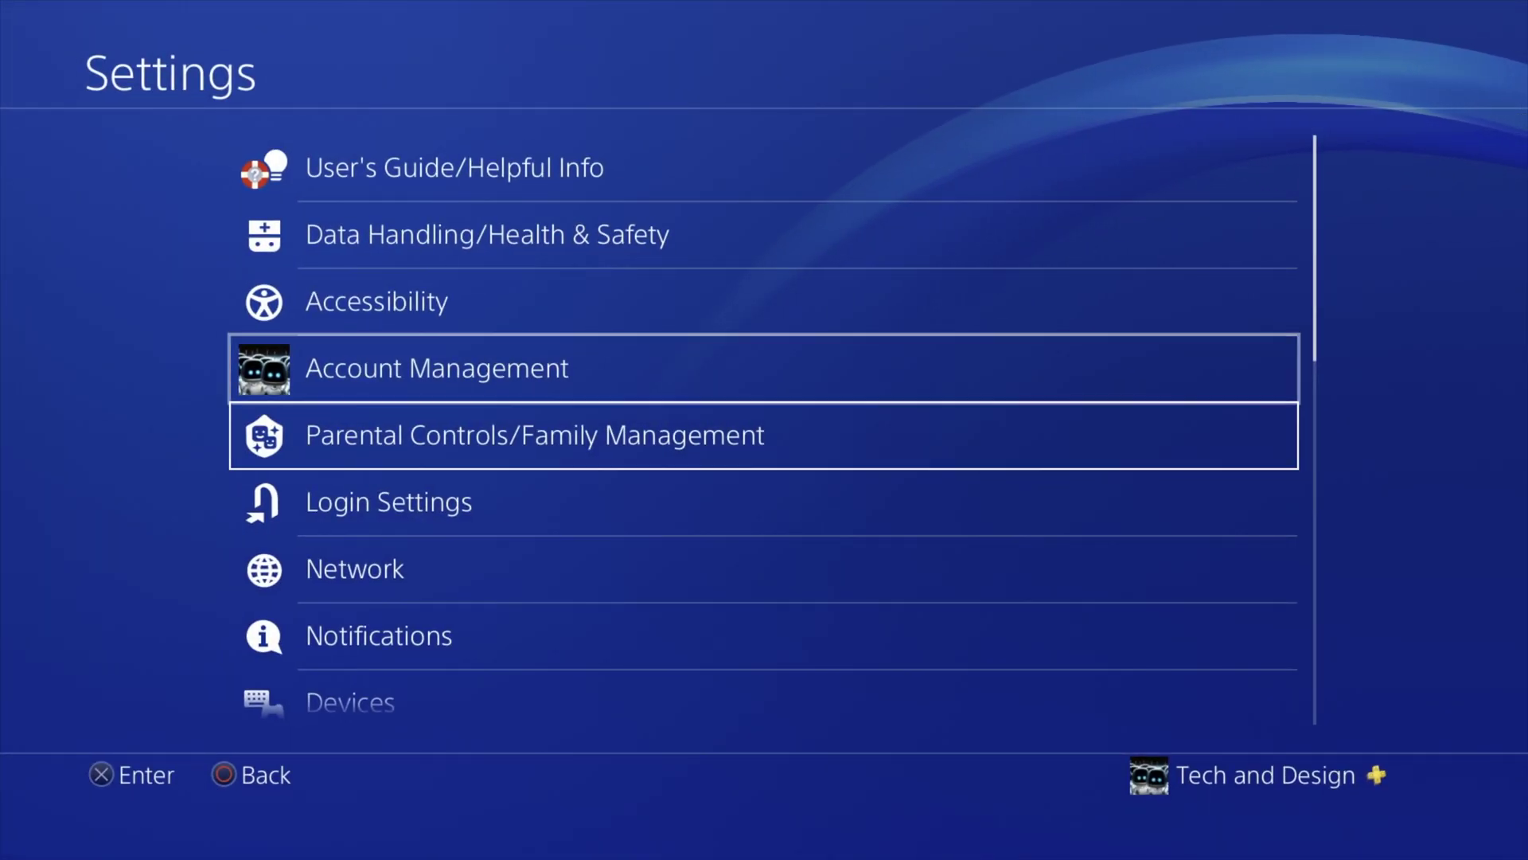
{"action": "key", "text": "Down"}
{"action": "key", "text": "Down"}
{"action": "key", "text": "Down"}
{"action": "key", "text": "Down"}
{"action": "key", "text": "Down"}
{"action": "key", "text": "Down"}
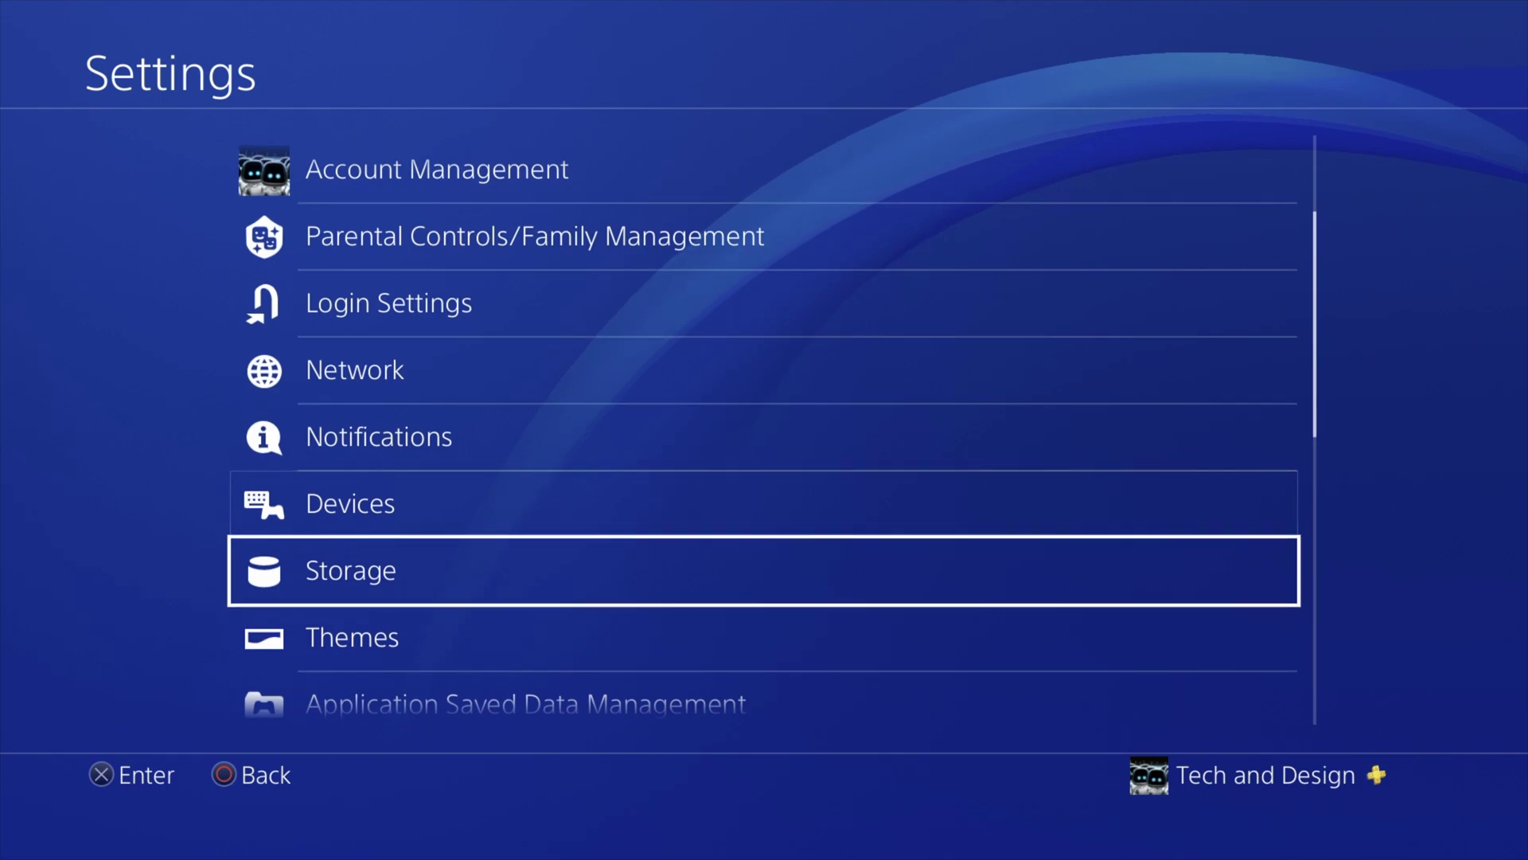
{"action": "key", "text": "Return"}
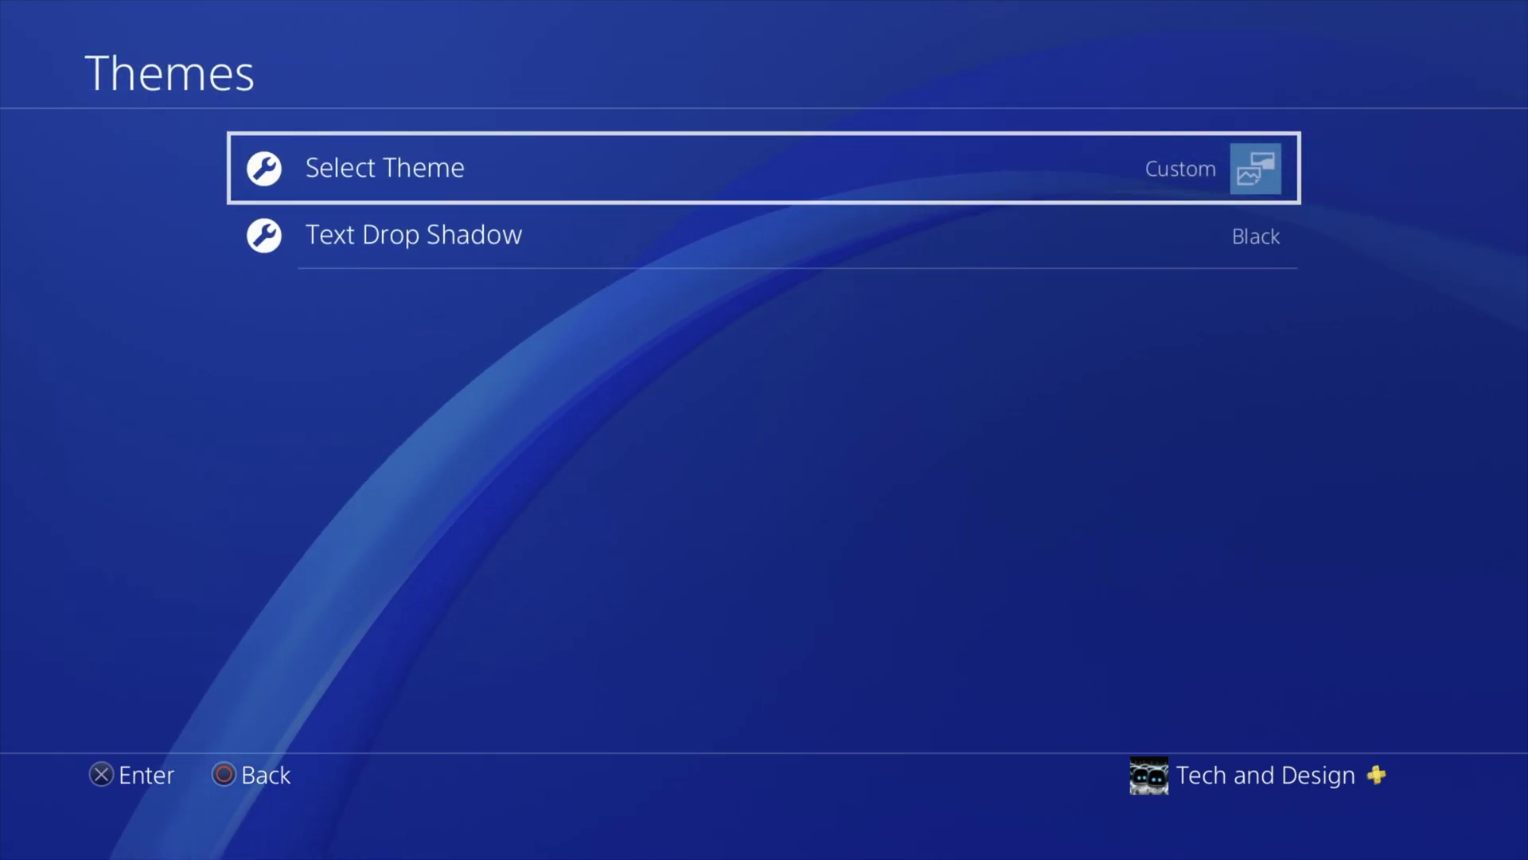
Choose the Custom theme from the list of available themes
{"action": "key", "text": "Return"}
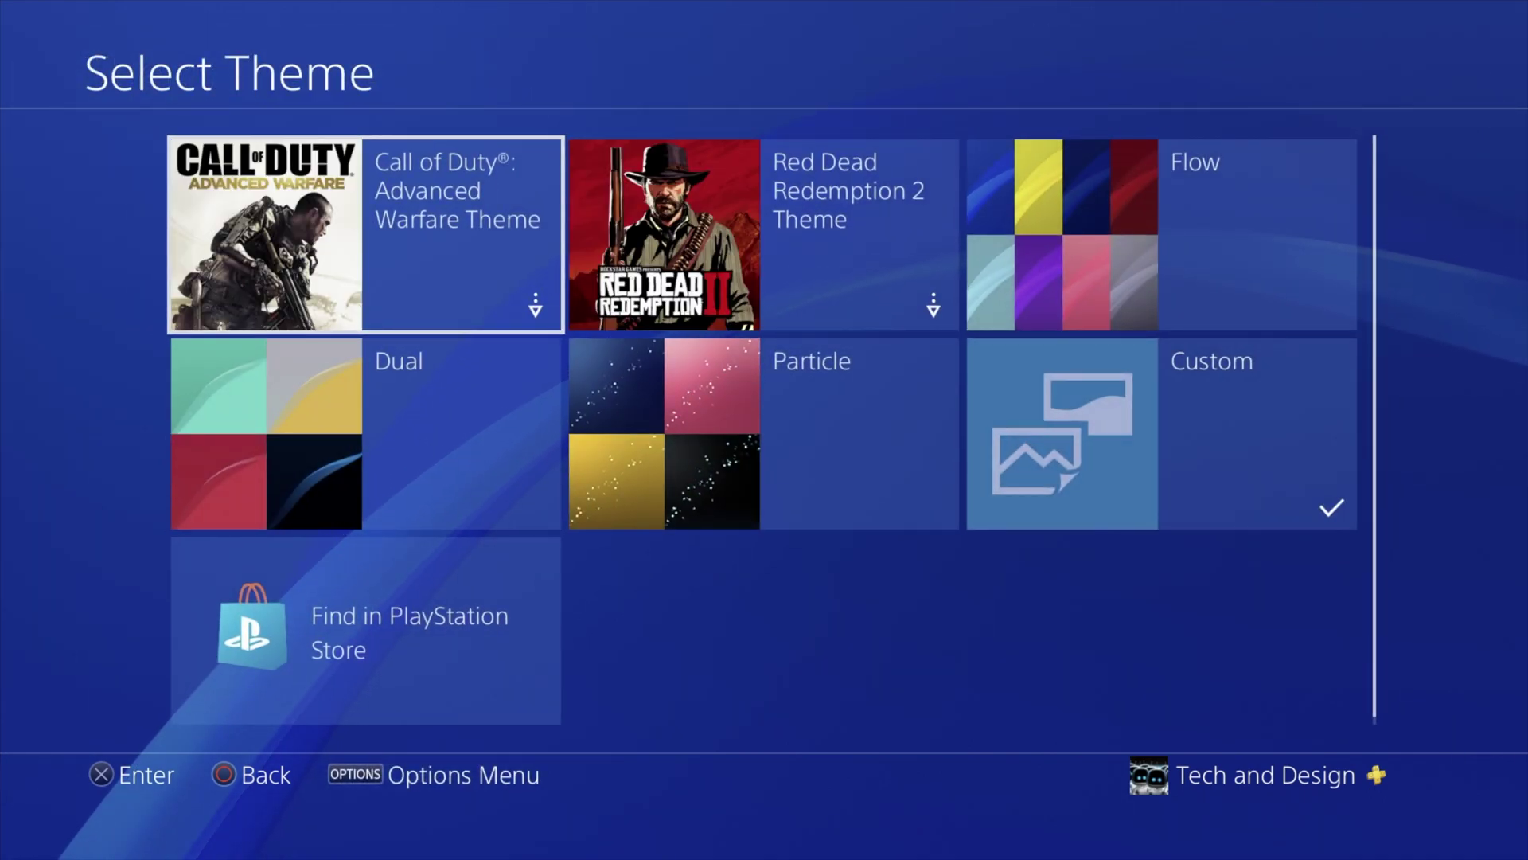
{"action": "key", "text": "Right"}
{"action": "key", "text": "Down"}
{"action": "key", "text": "Right"}
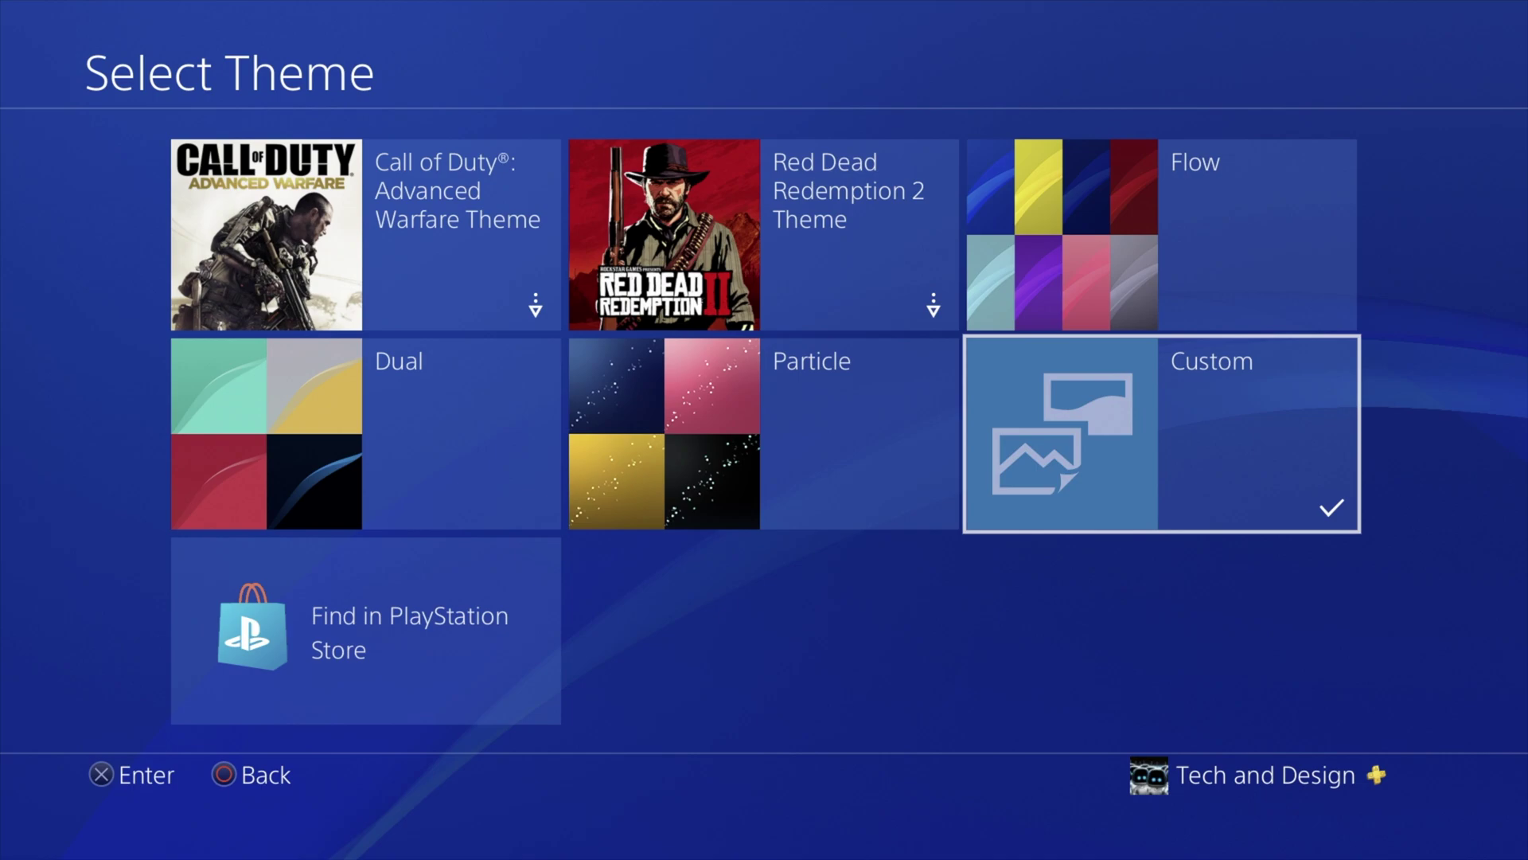
{"action": "key", "text": "Return"}
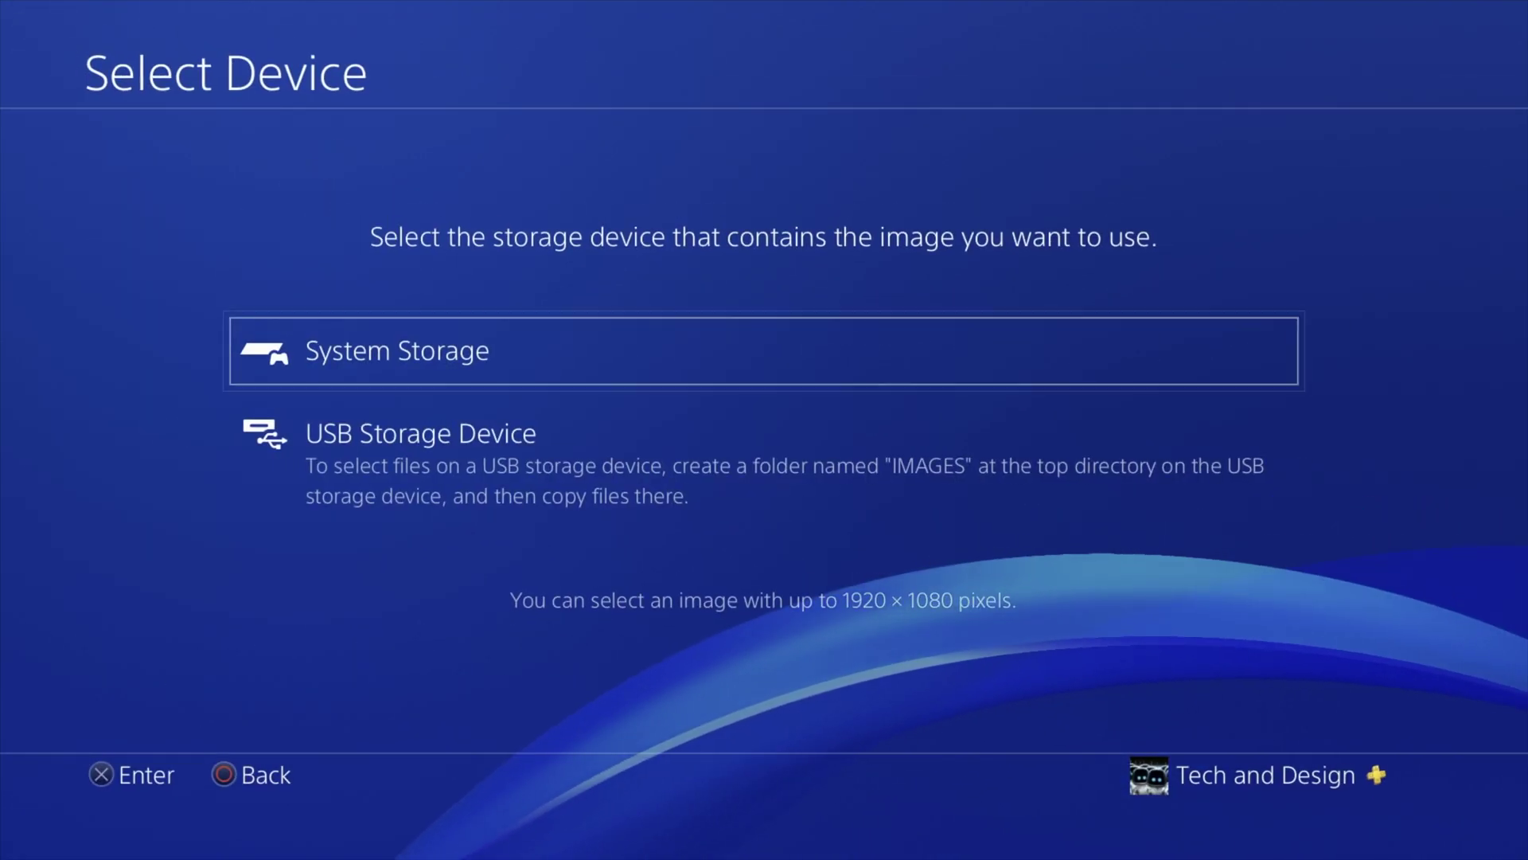
Pick USB Storage Device and highlight the tech&design_ps4_backgorund.png image
{"action": "key", "text": "Down"}
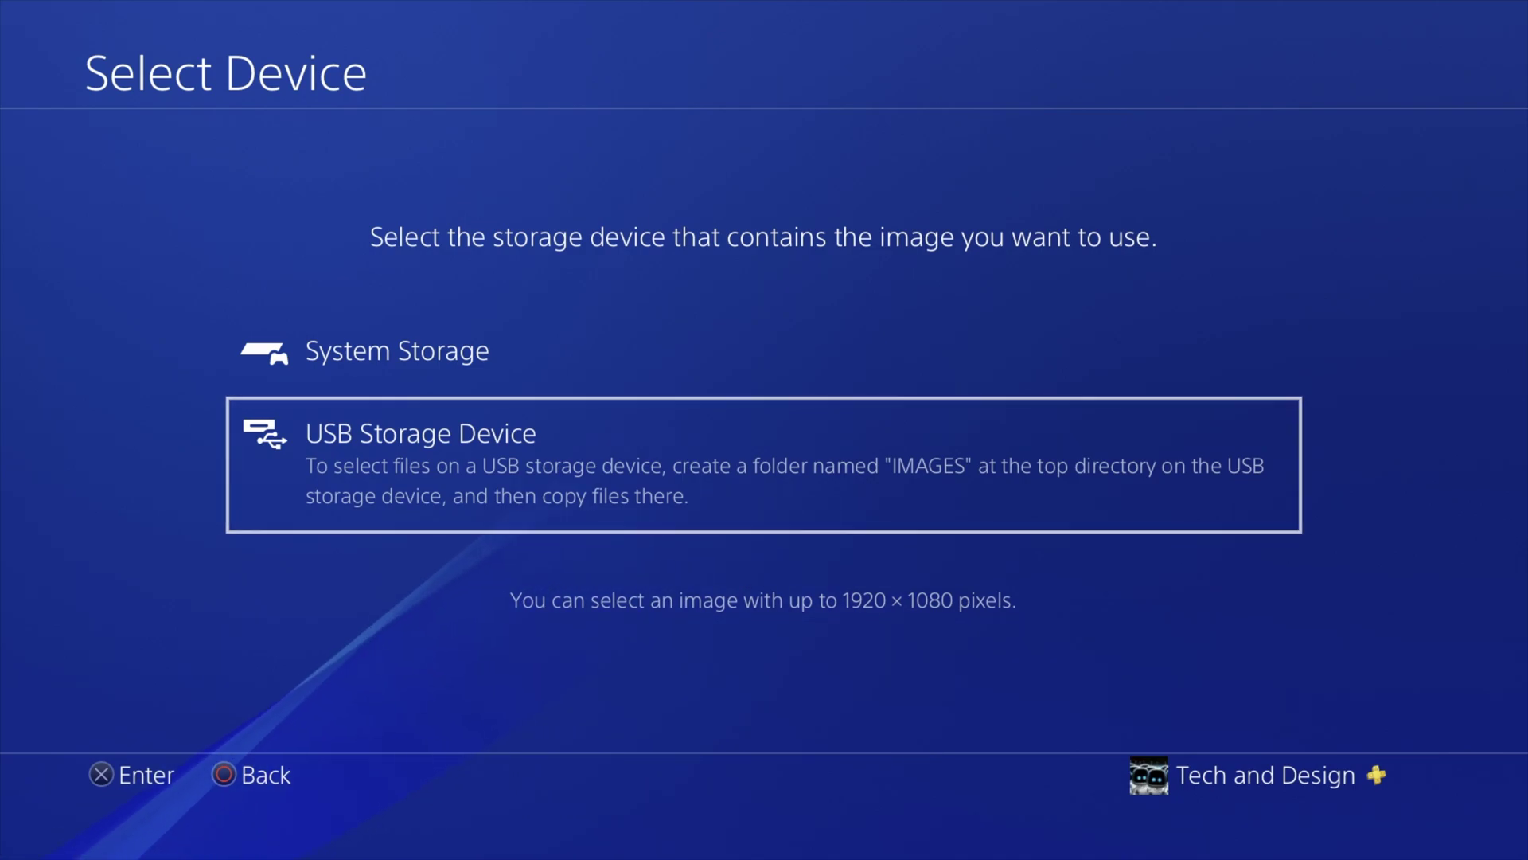
{"action": "key", "text": "Return"}
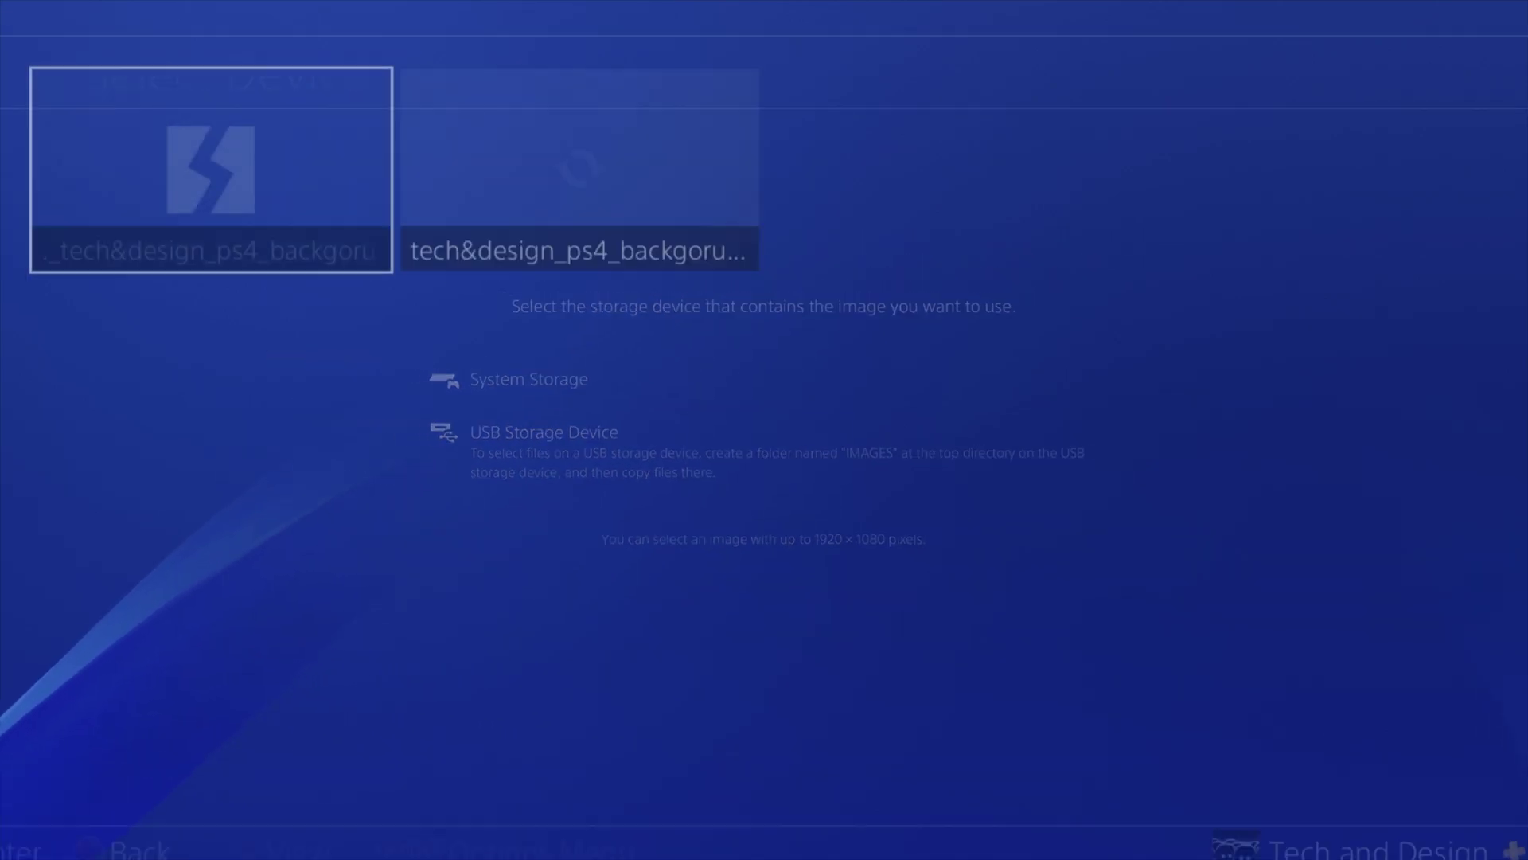
{"action": "key", "text": "Right"}
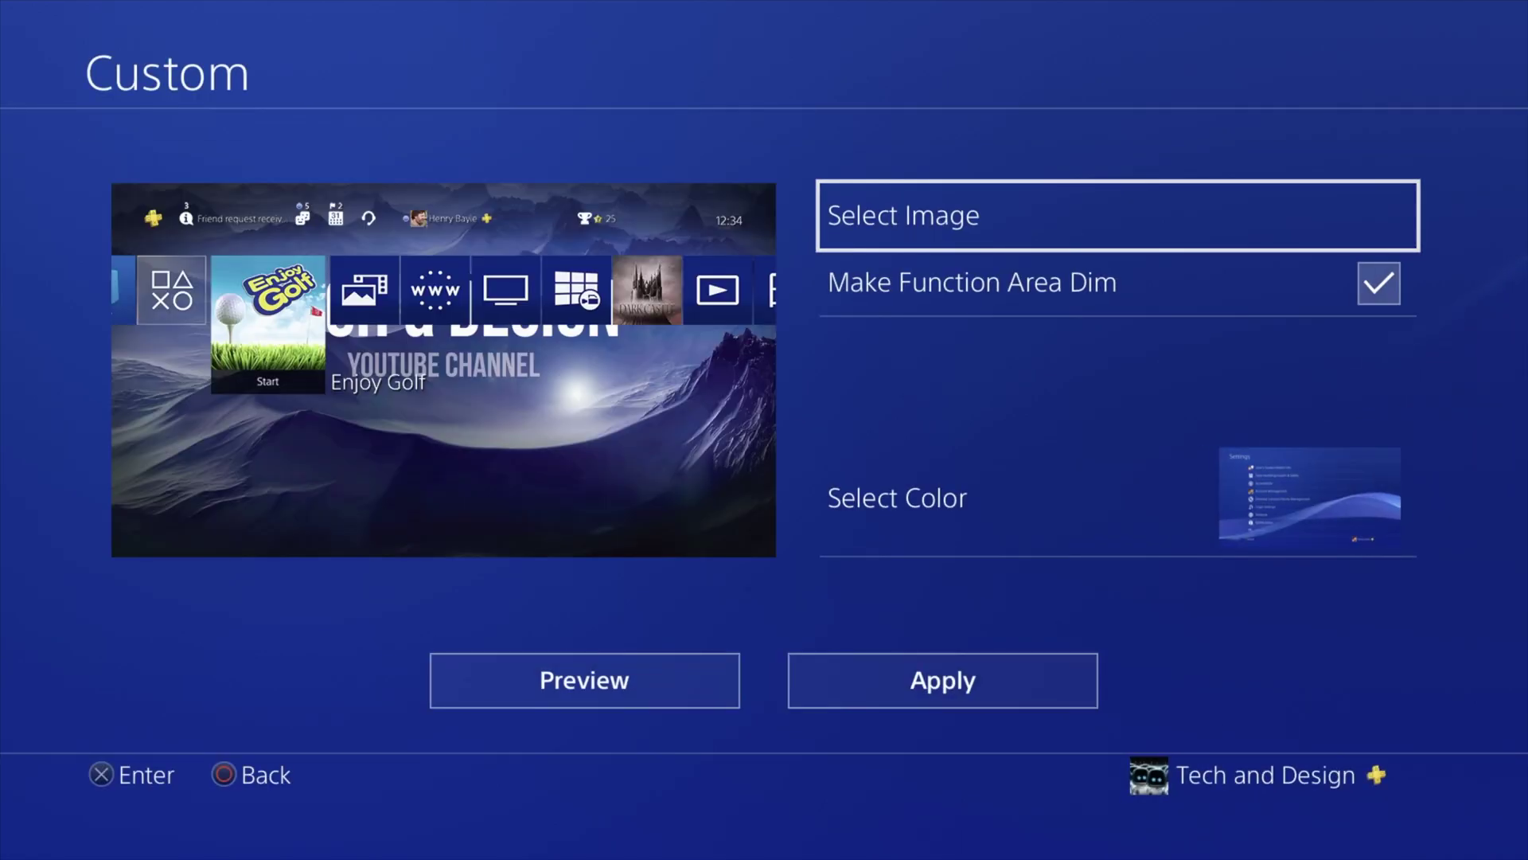
Apply the Custom theme and back out of Select Theme and Settings to home
{"action": "key", "text": "Down"}
{"action": "key", "text": "Down"}
{"action": "key", "text": "Down"}
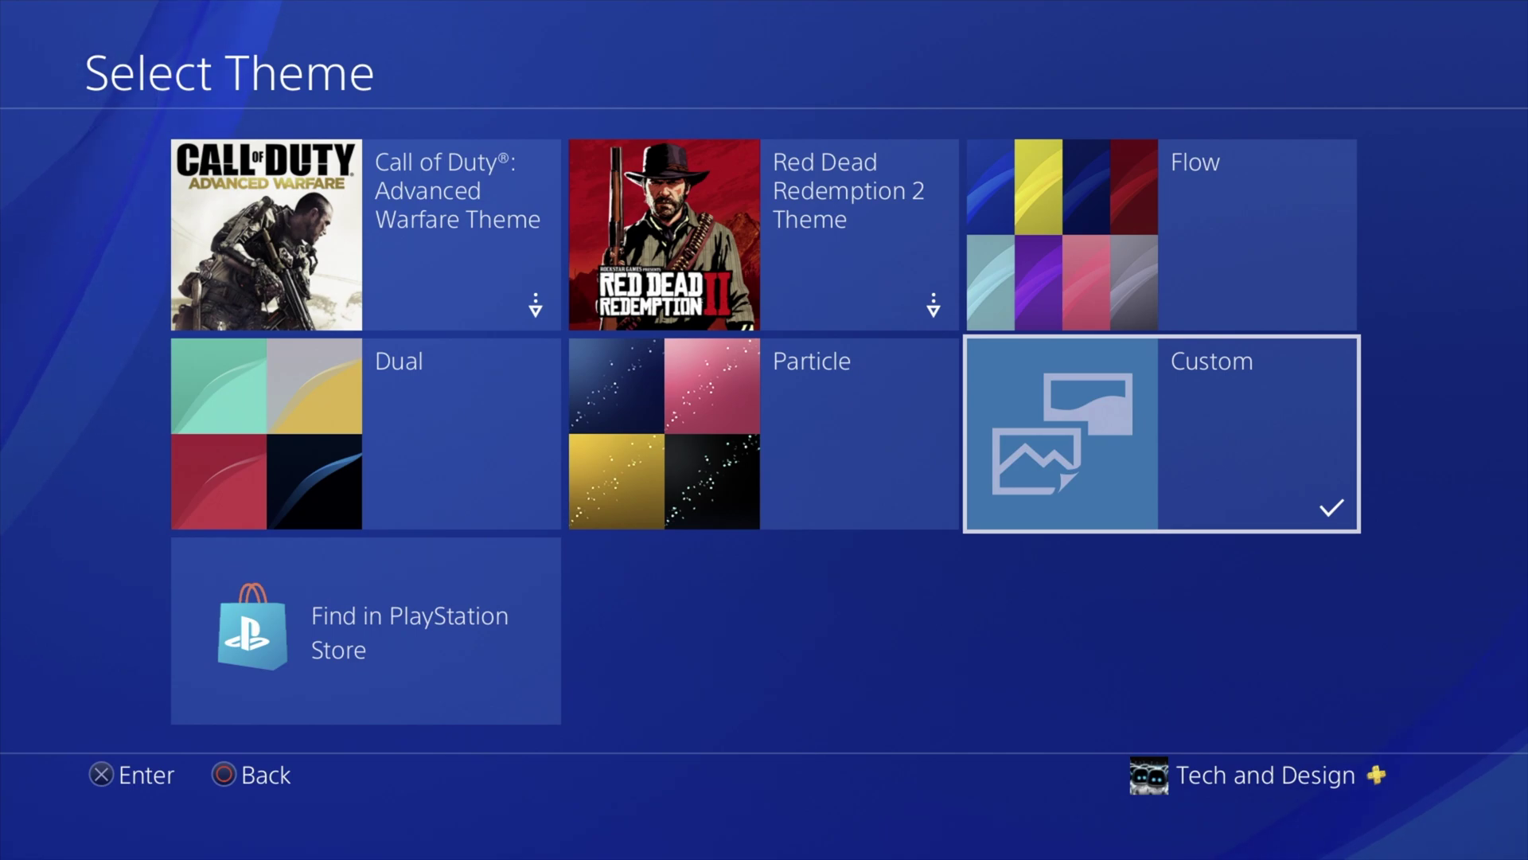
{"action": "key", "text": "Escape"}
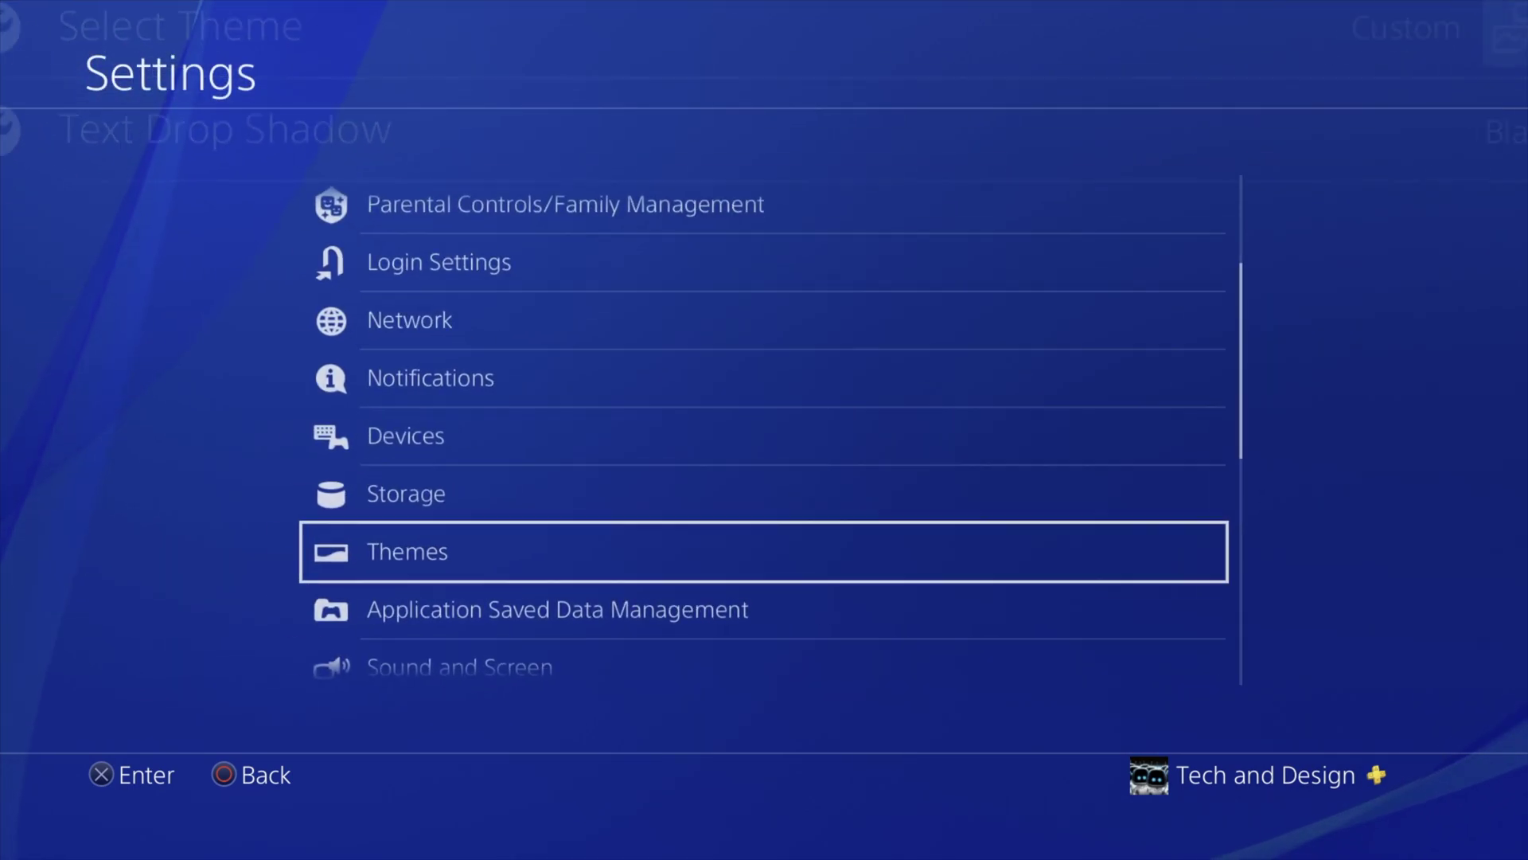
{"action": "key", "text": "Escape"}
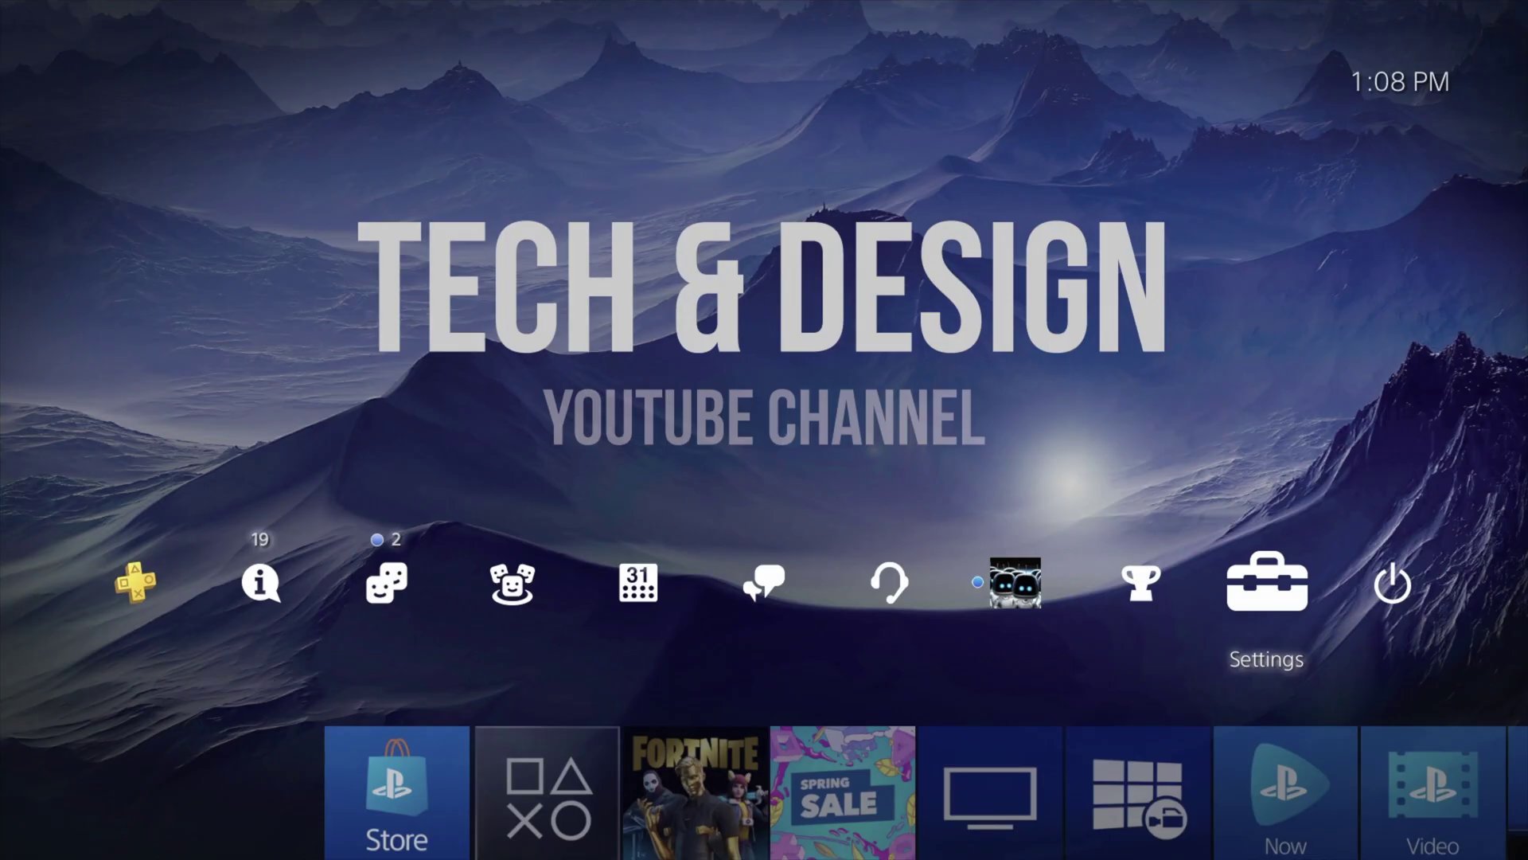